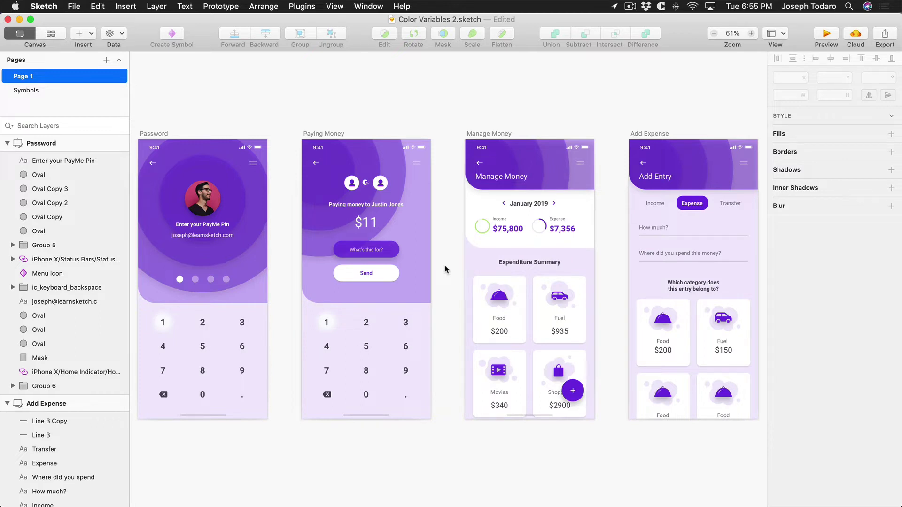
- Save the Password circle's 712CE2 fill as a colour variable named 'Primary Brand'
click(240, 208)
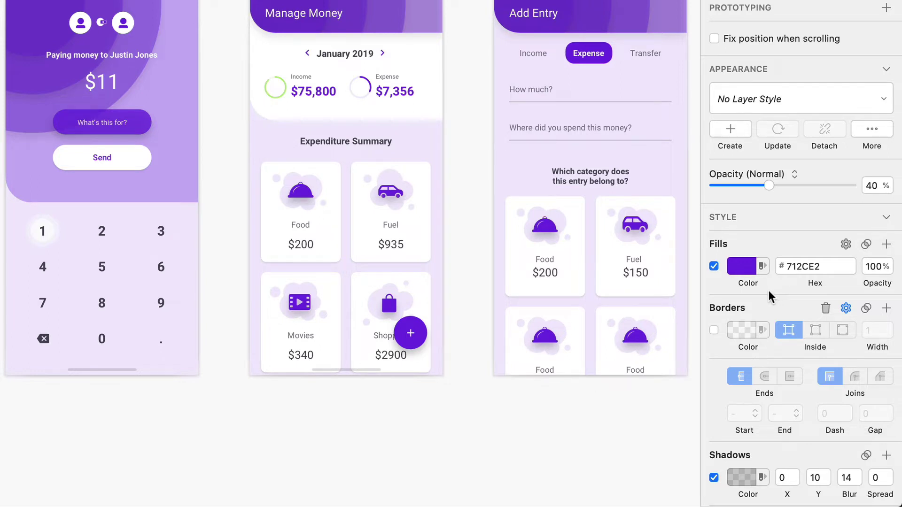
click(738, 267)
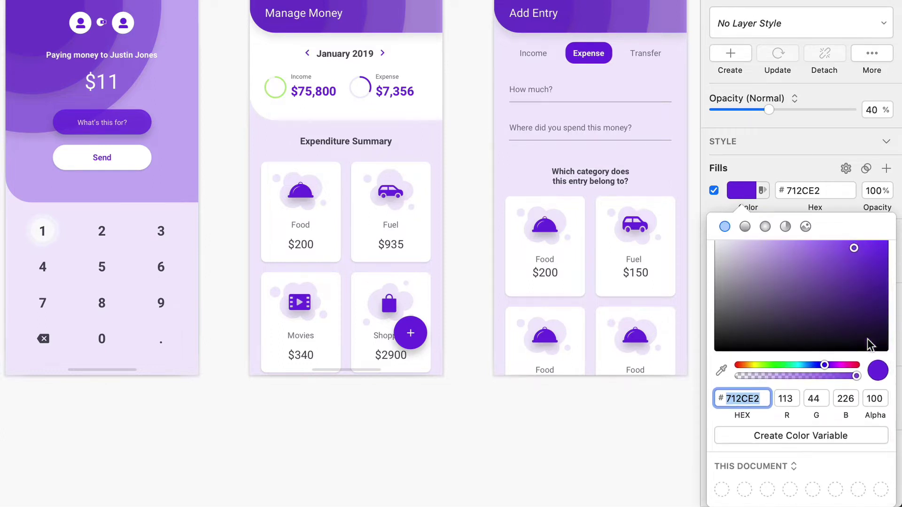
click(799, 436)
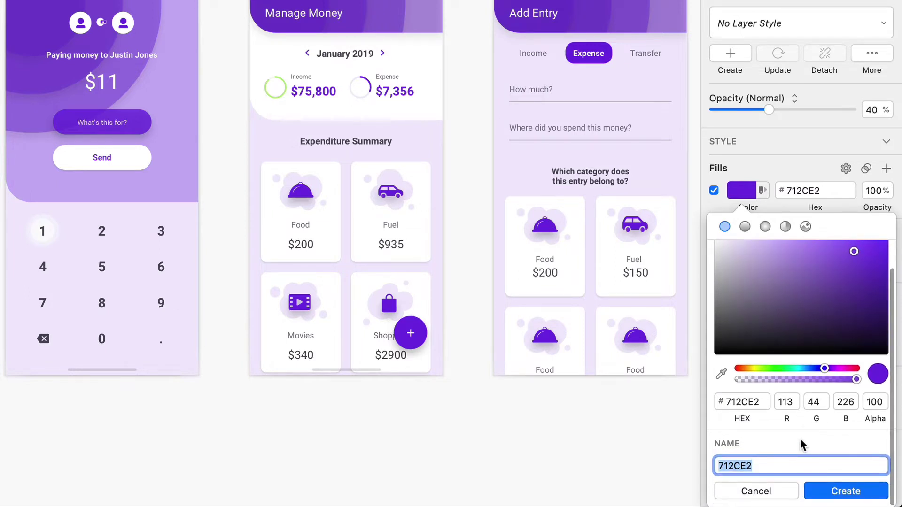
text(Primary Brand)
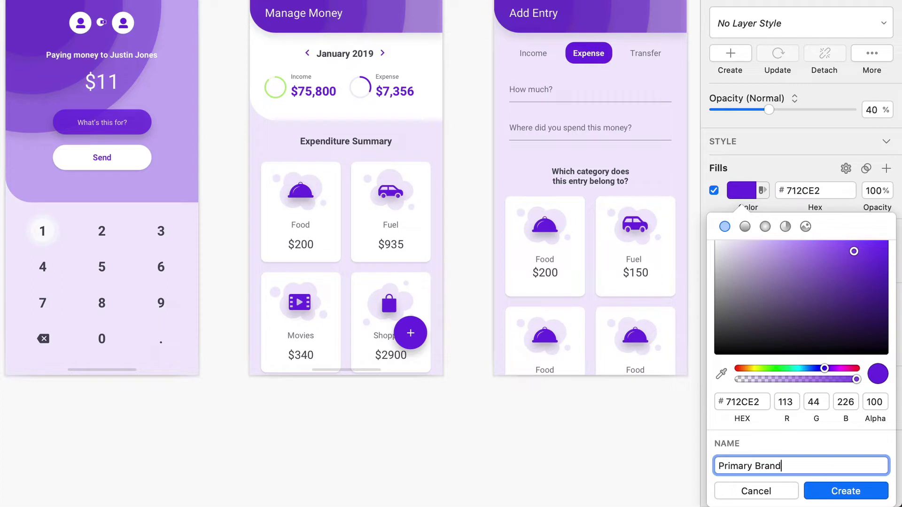
click(838, 491)
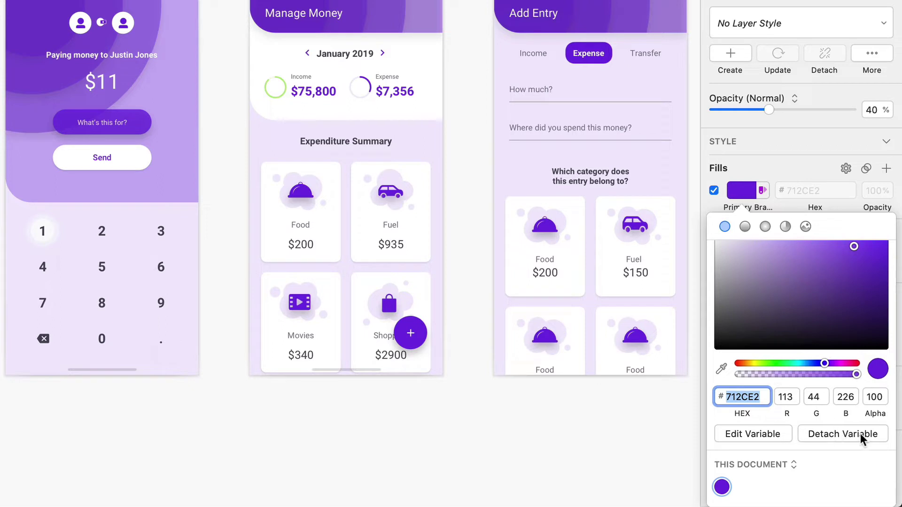
- Relink the circle's fill to the Primary Brand swatch under This Document
click(738, 193)
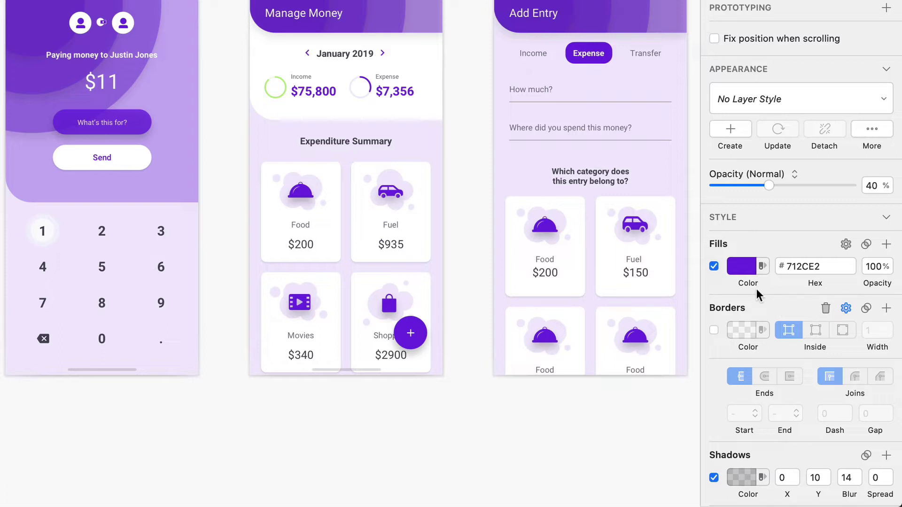
click(737, 265)
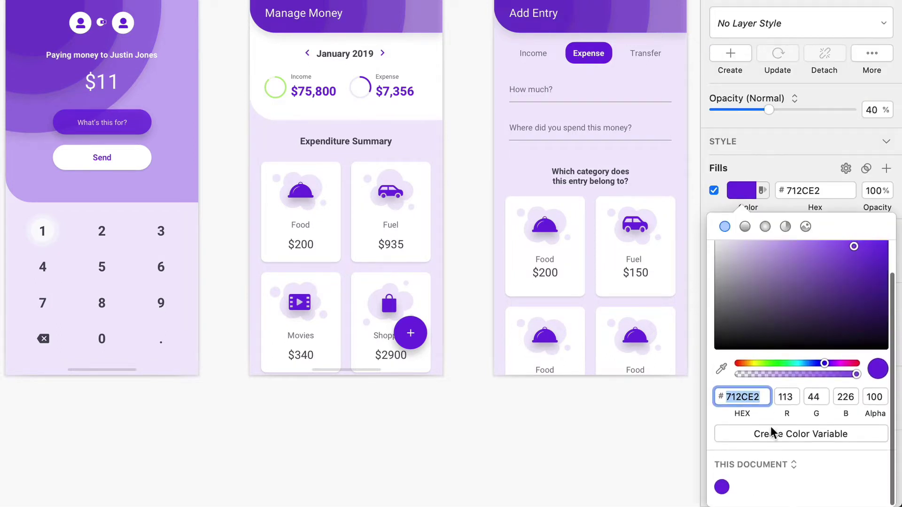
click(721, 486)
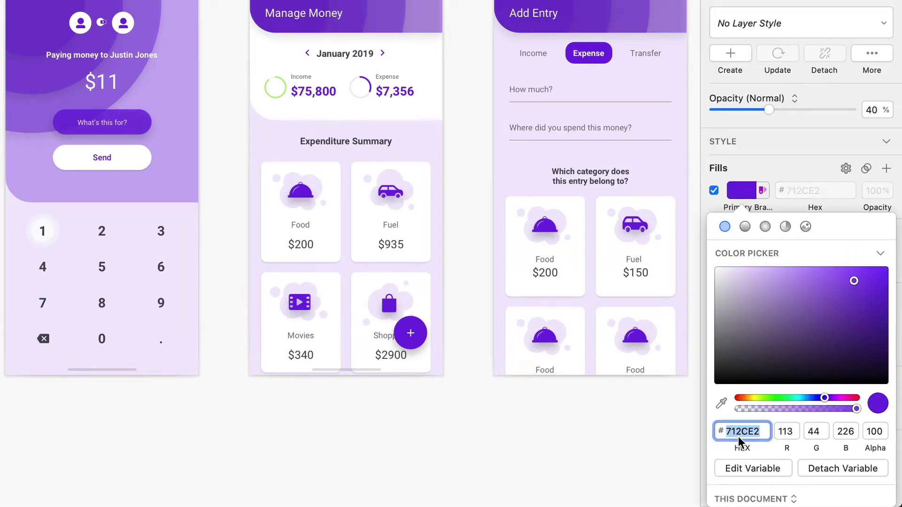
click(772, 197)
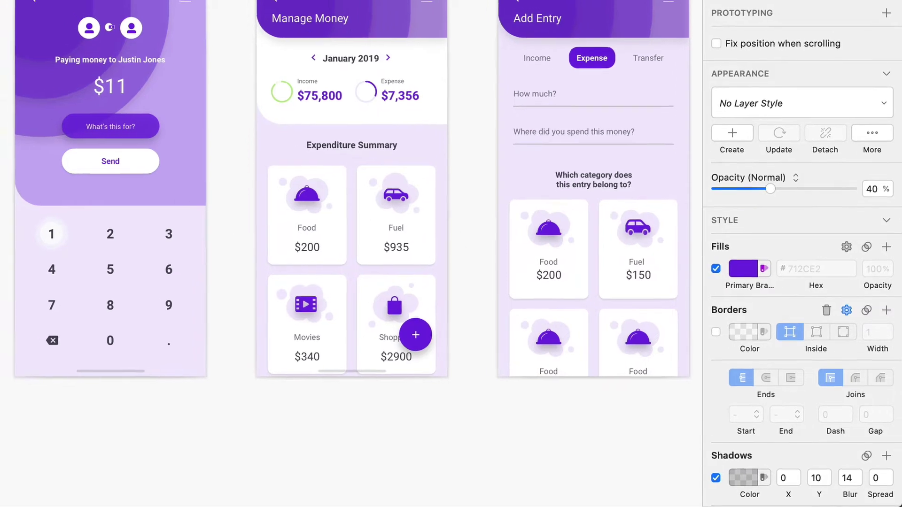
- Drill down to the large background circle and link its fill to Primary Brand
scroll(101, 214, left, 5)
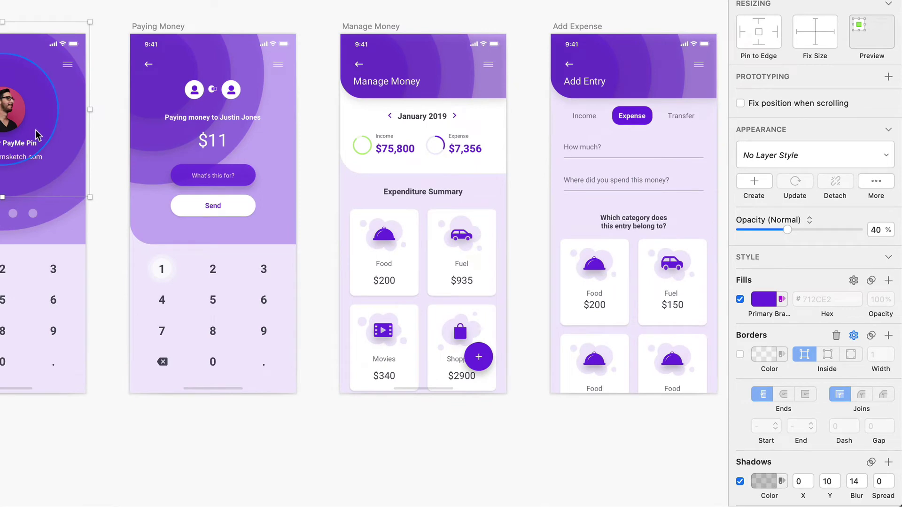
scroll(38, 135, up, 5)
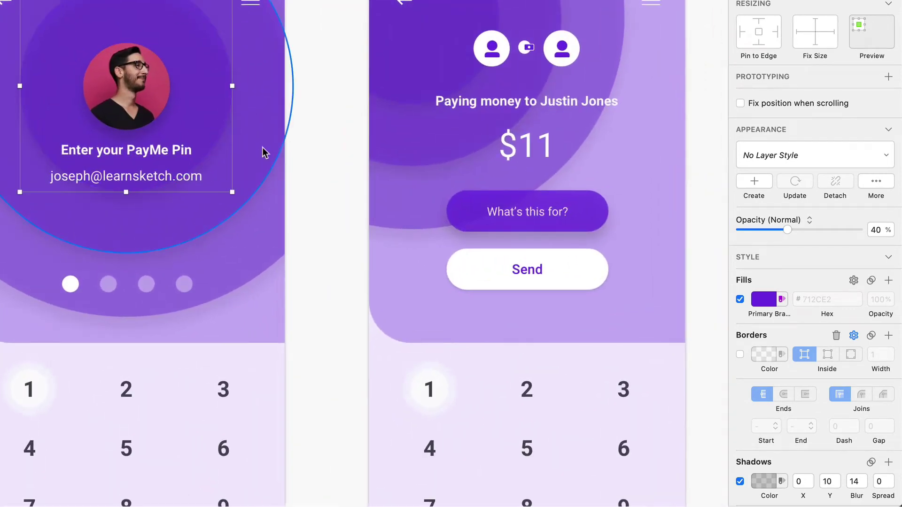
click(268, 221)
click(217, 108)
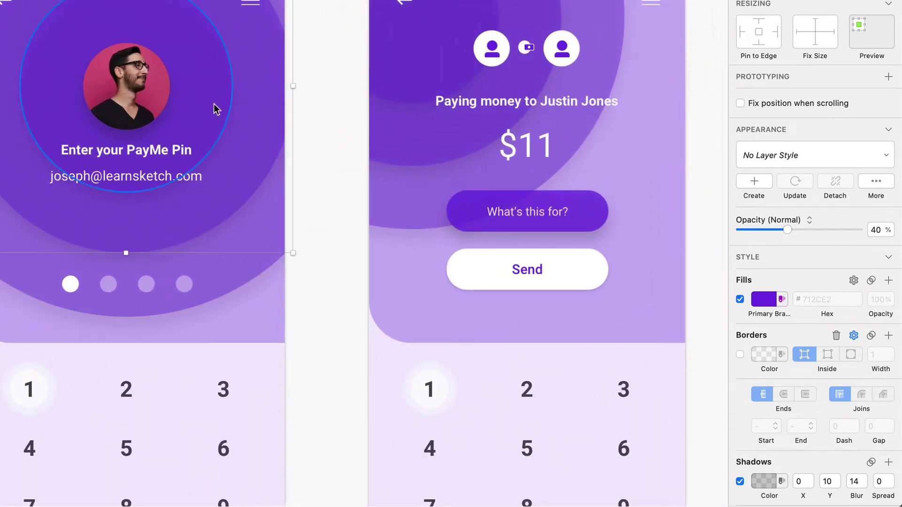
click(257, 171)
click(262, 221)
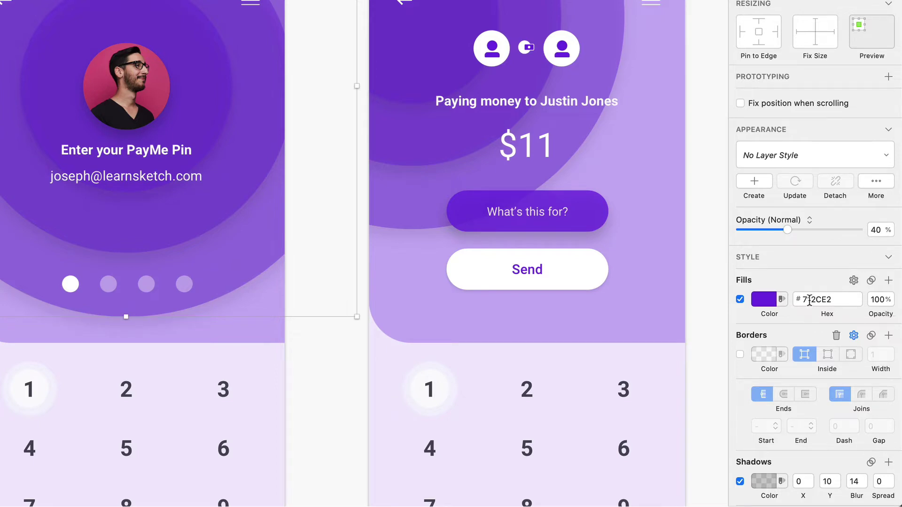
click(782, 300)
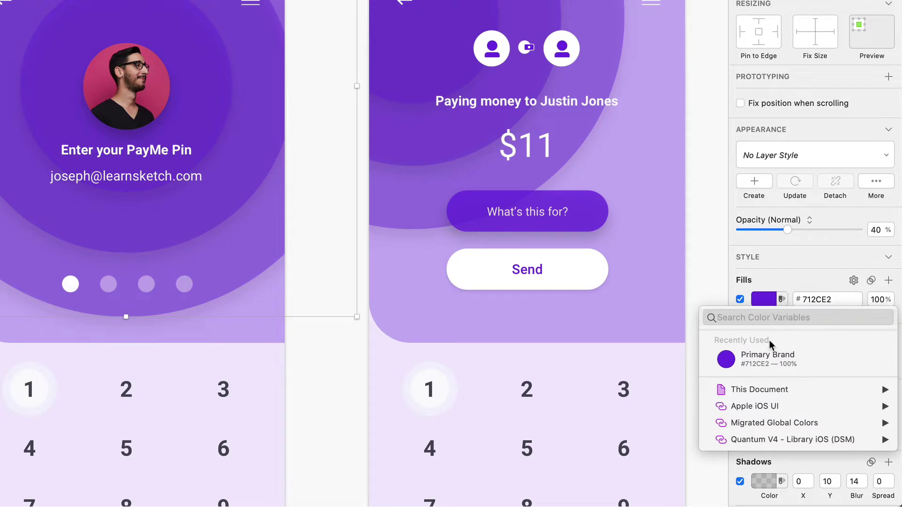
click(763, 356)
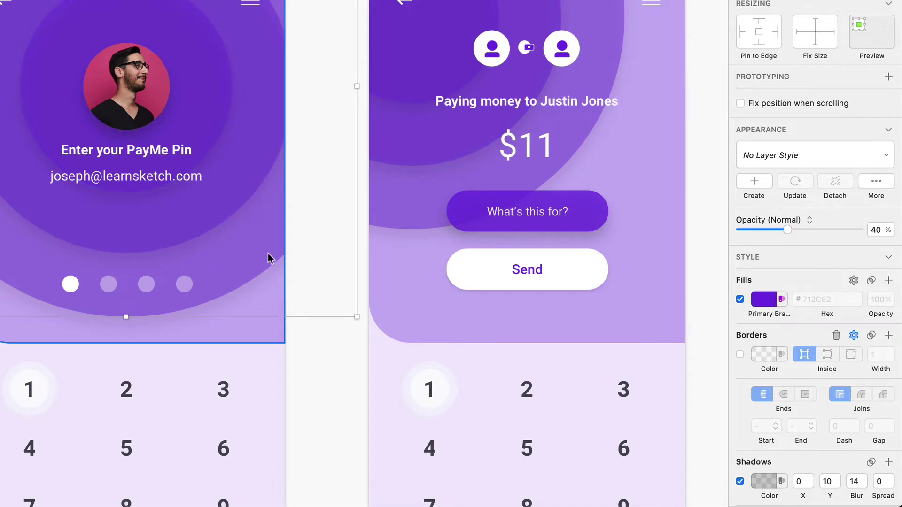
click(304, 323)
scroll(267, 249, down, 2)
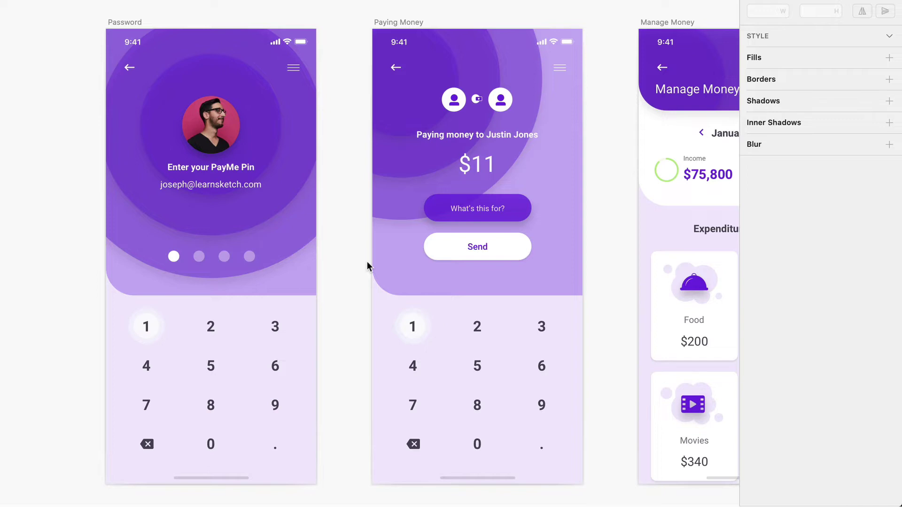
- Select the 375×476 header background rectangle on the Password screen
click(273, 144)
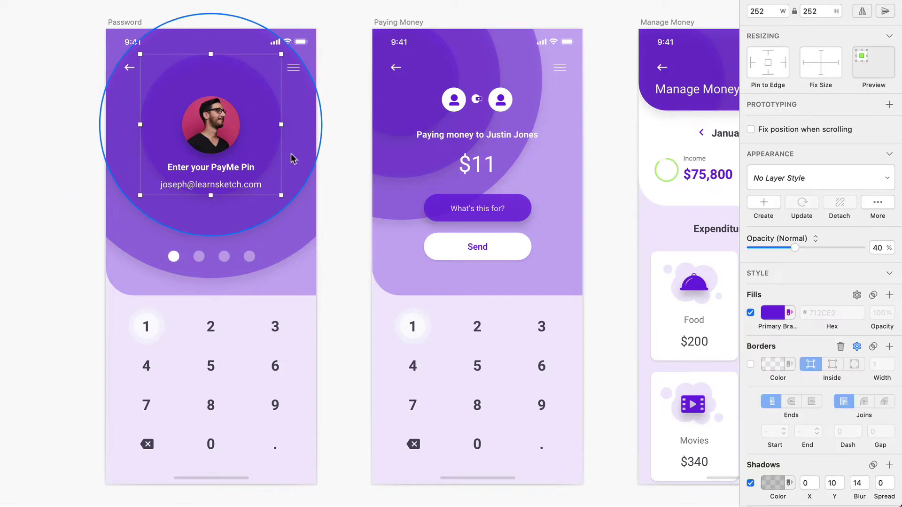
click(297, 207)
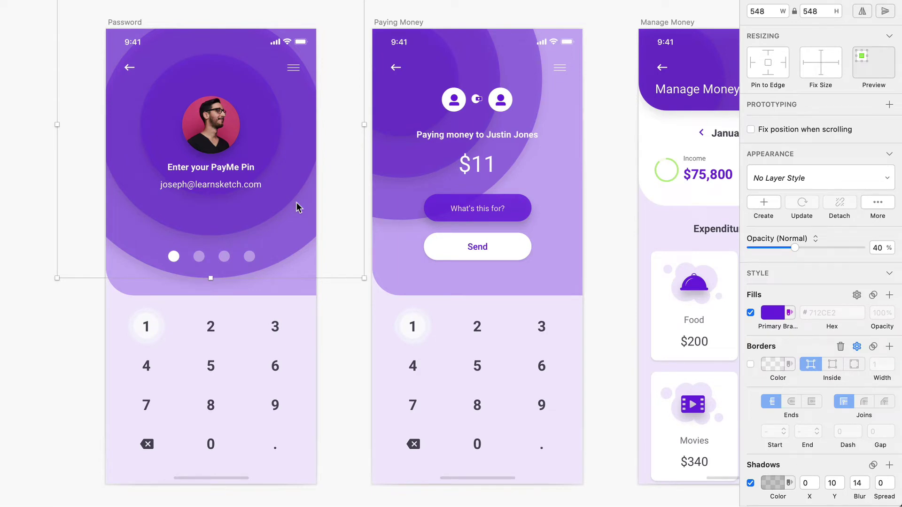
click(304, 284)
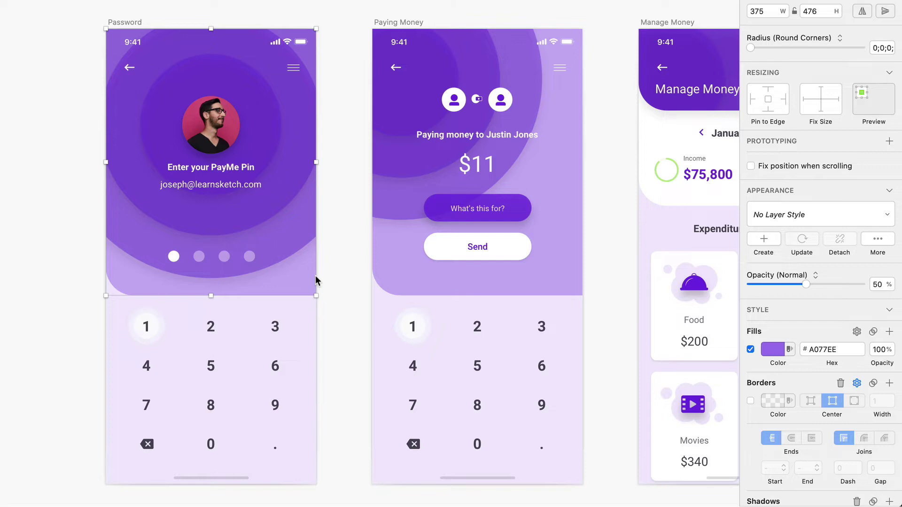
scroll(316, 278, right, 4)
scroll(315, 277, down, 2)
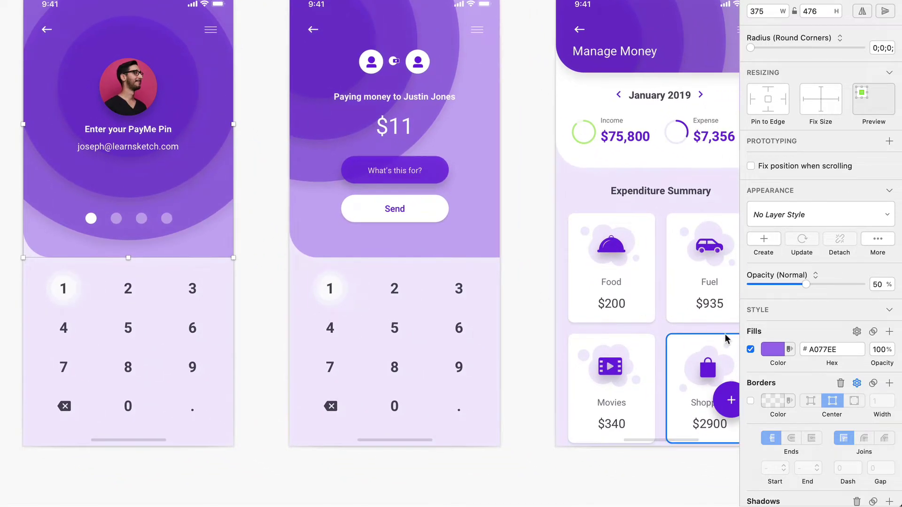
- Save the header's A077EE fill as a colour variable named 'Secondary Brand'
click(773, 350)
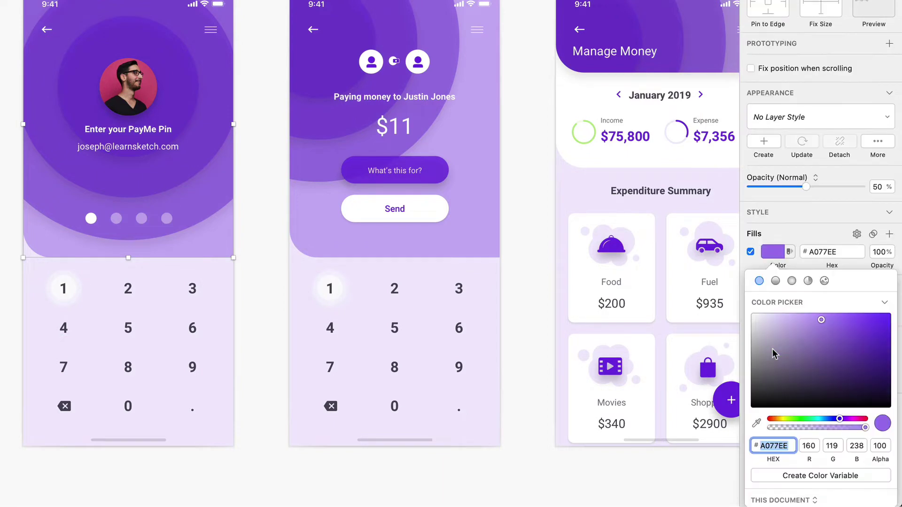
scroll(849, 440, down, 2)
click(826, 447)
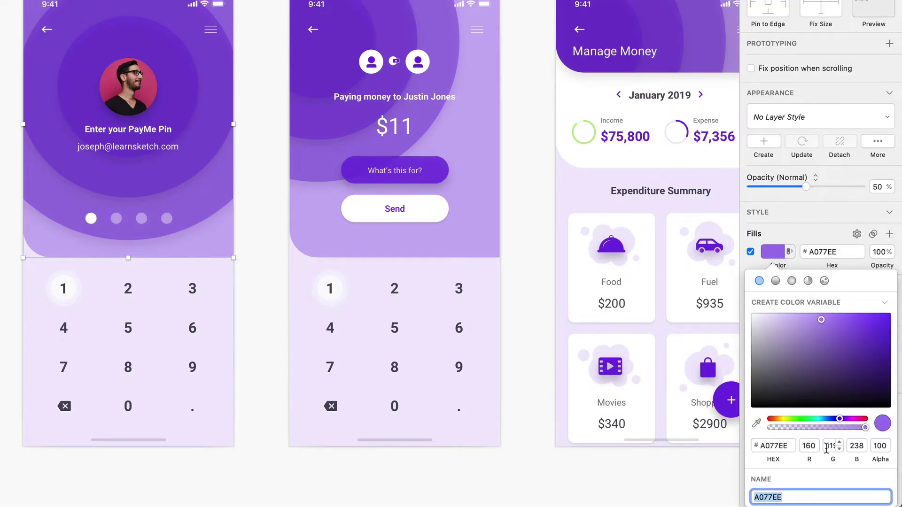
text(Se)
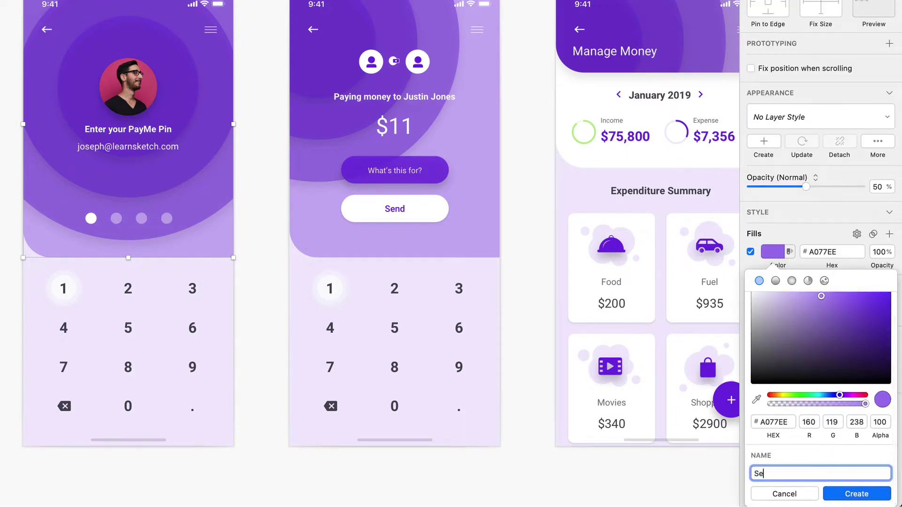
text(condary Brab)
key(BackSpace)
text(nd)
click(852, 497)
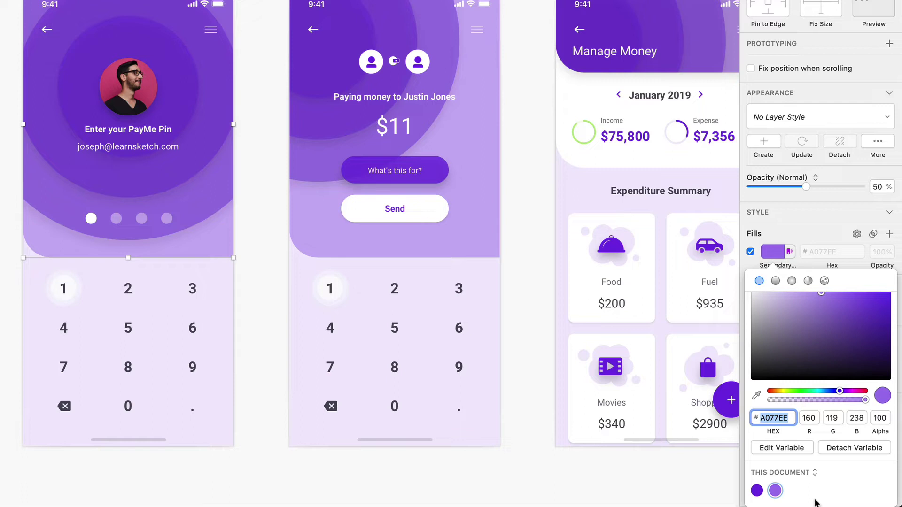
click(780, 254)
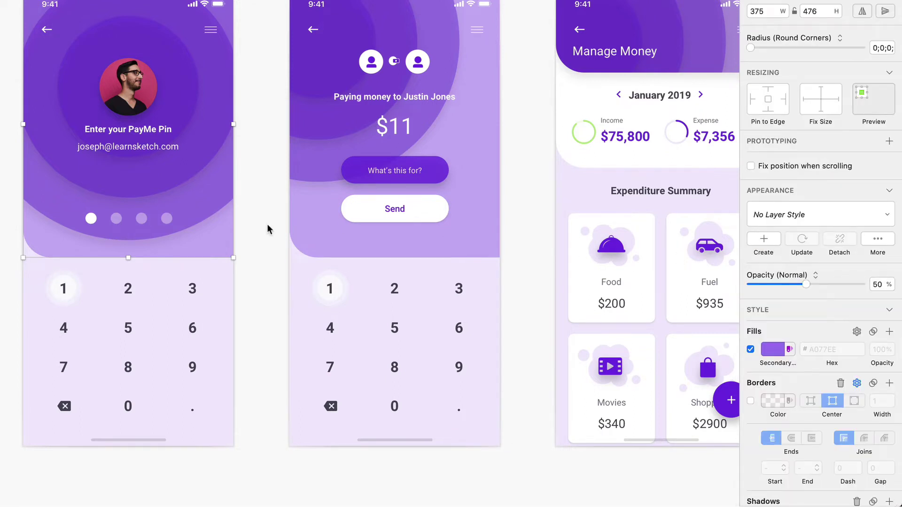
scroll(267, 229, up, 3)
scroll(267, 229, right, 1)
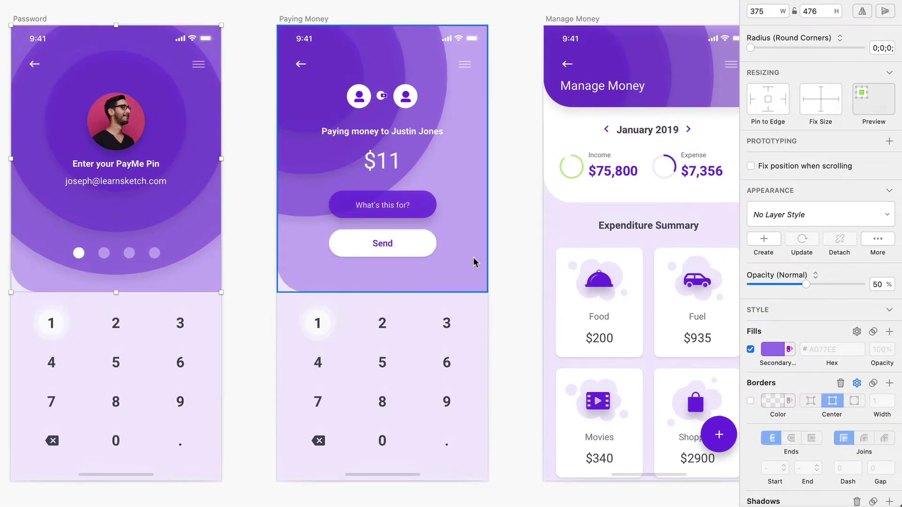
- Link the Food bell icon's #712CE2 fill to the Primary Brand variable, then deselect
click(473, 259)
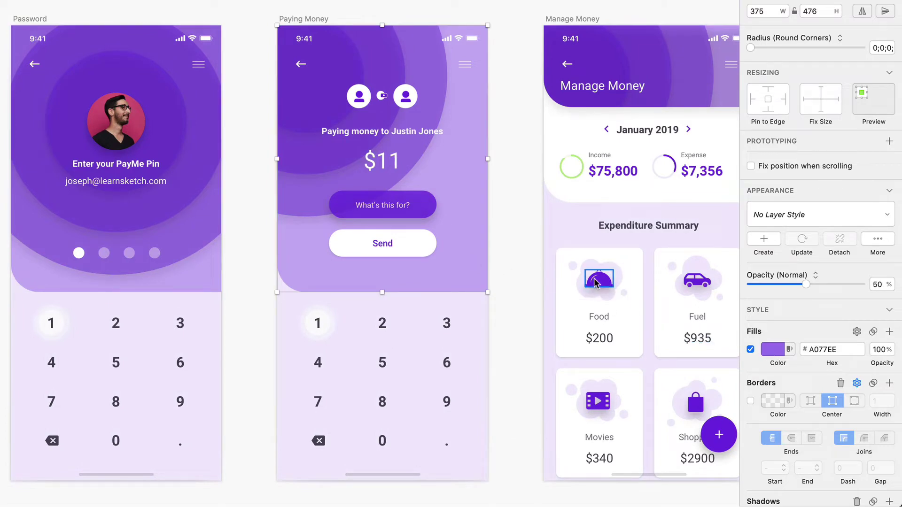
click(603, 289)
click(772, 313)
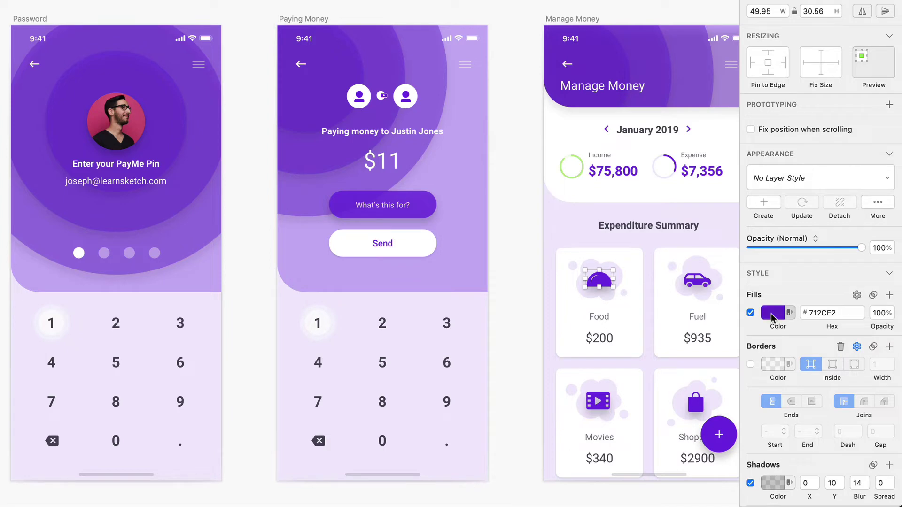
scroll(773, 320, down, 3)
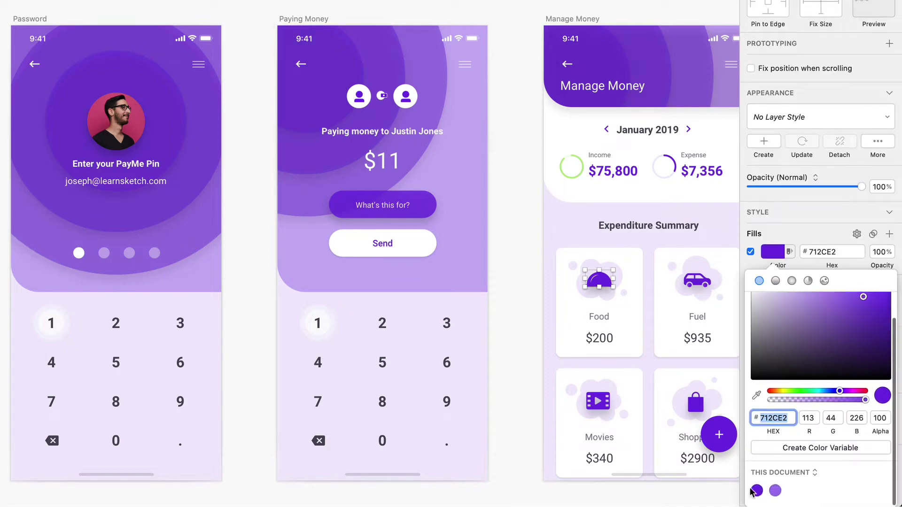
click(755, 487)
click(783, 254)
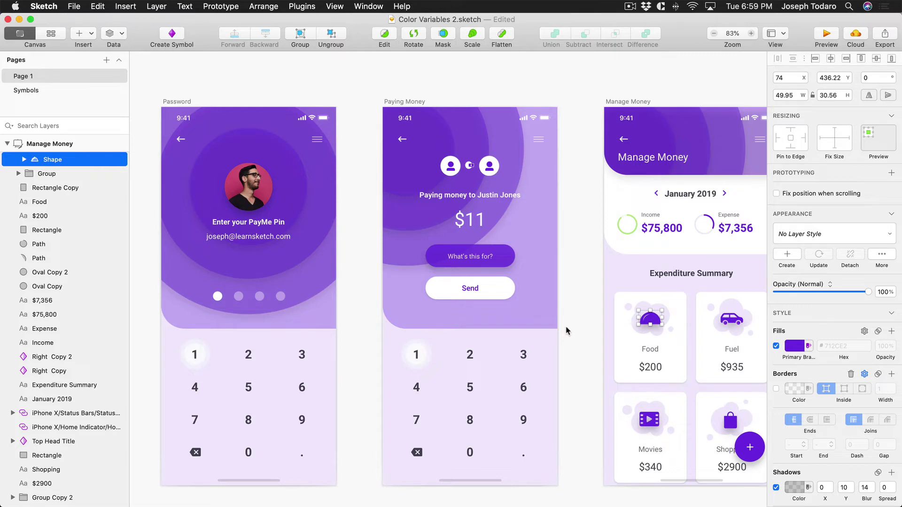
click(566, 331)
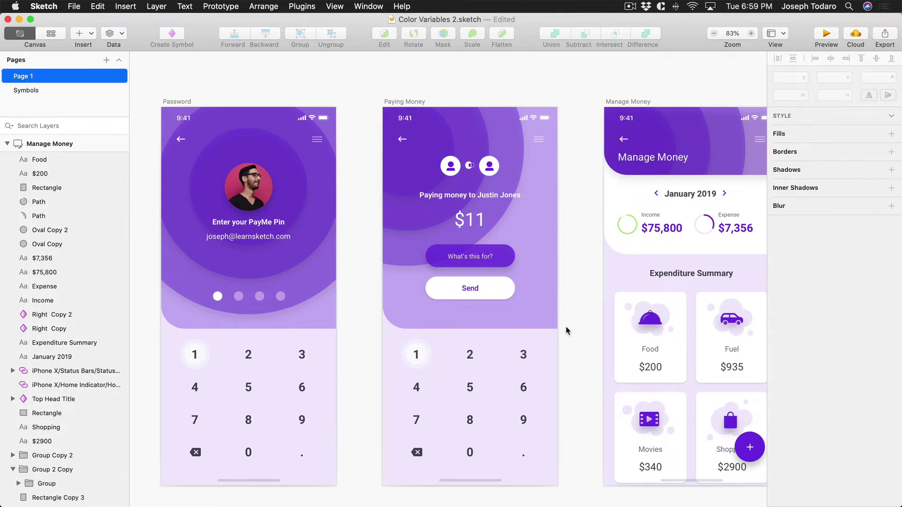
scroll(566, 331, down, 3)
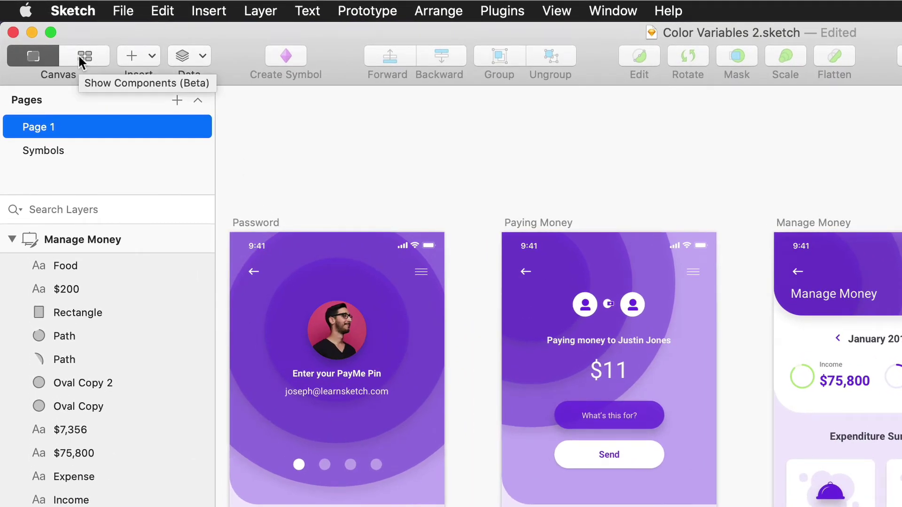
- Switch to the Components view and browse Symbols, Text and Layer styles before returning to Colors
click(78, 54)
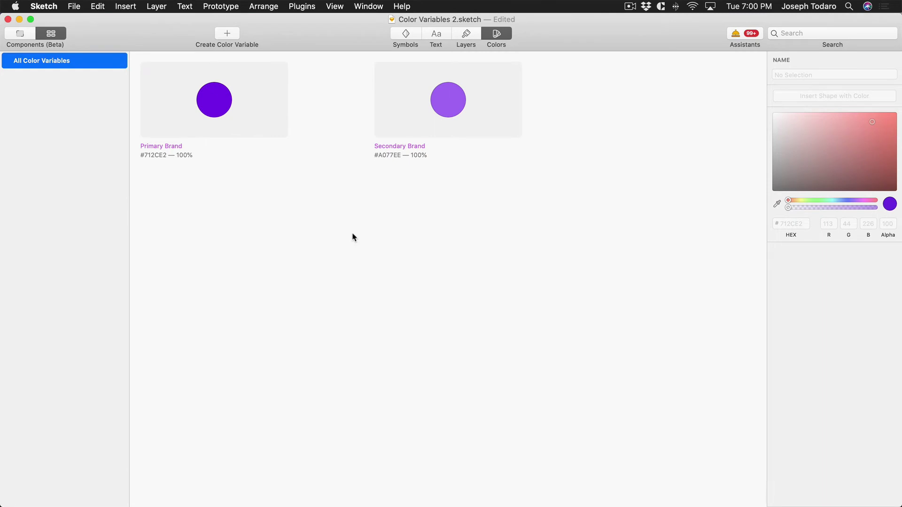
click(402, 34)
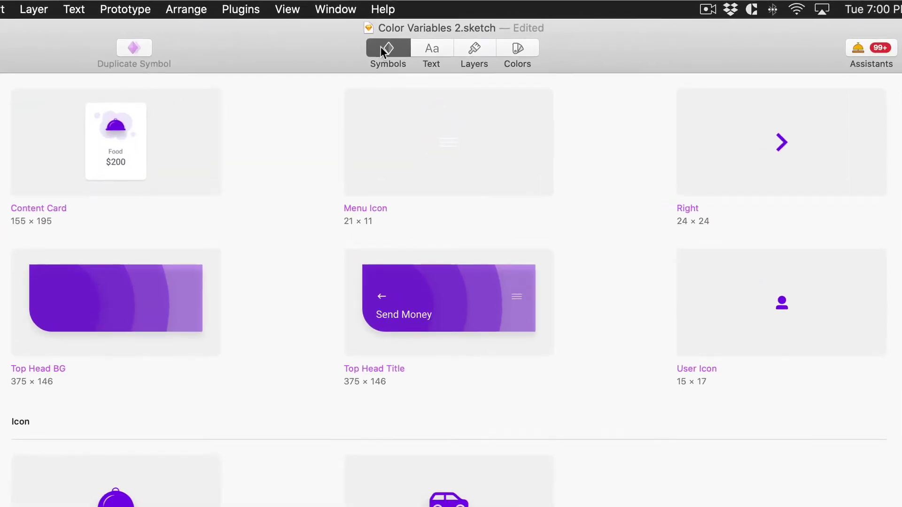
click(427, 49)
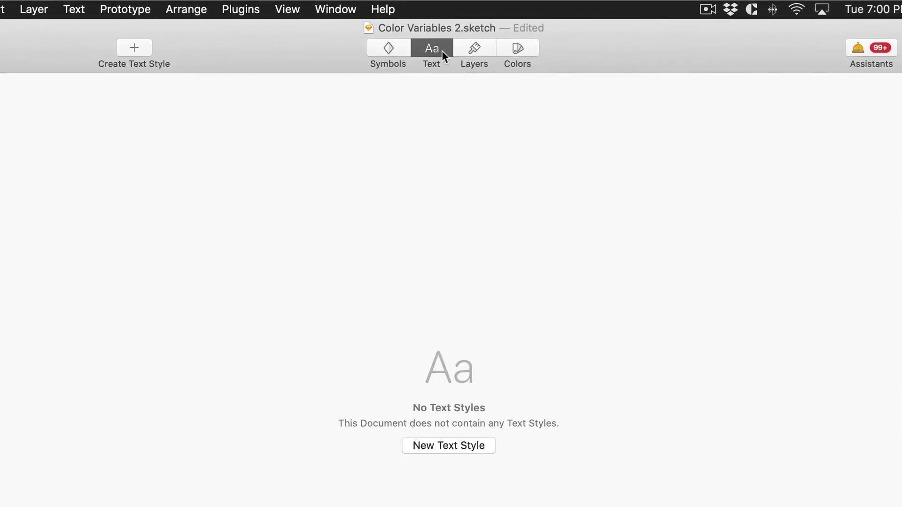
click(466, 52)
click(521, 53)
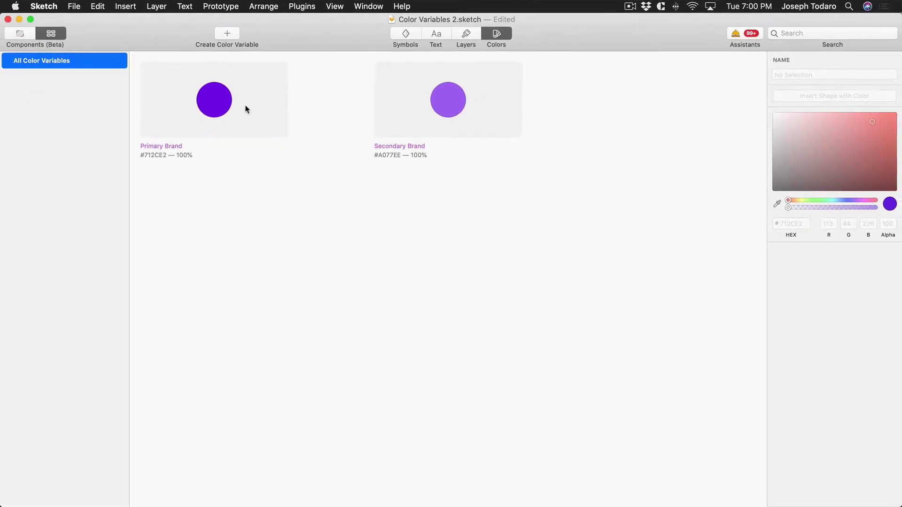
- Select the Primary Brand and Secondary Brand colour variables in turn
click(246, 109)
click(416, 106)
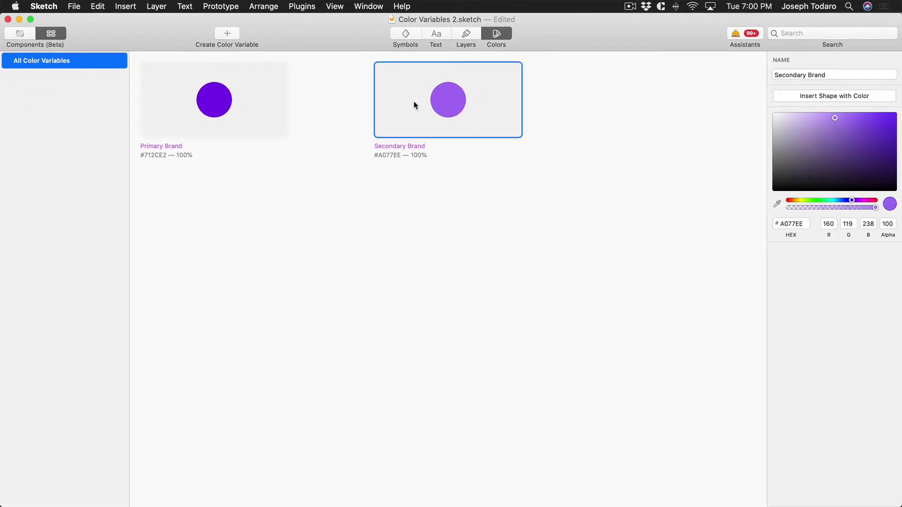
shift+click(229, 99)
click(460, 117)
click(257, 121)
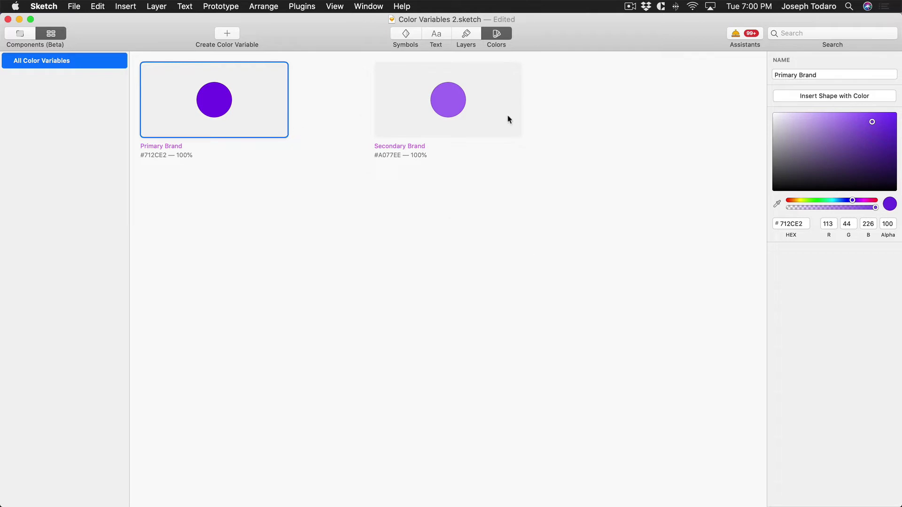
- Group Primary Brand and Secondary Brand into a colour group named 'Brand'
drag(482, 192, 243, 90)
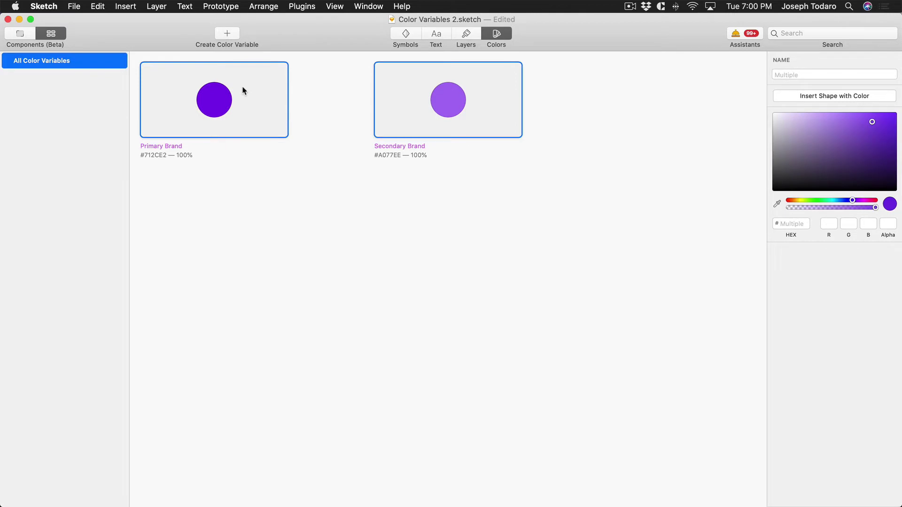
key(super+g)
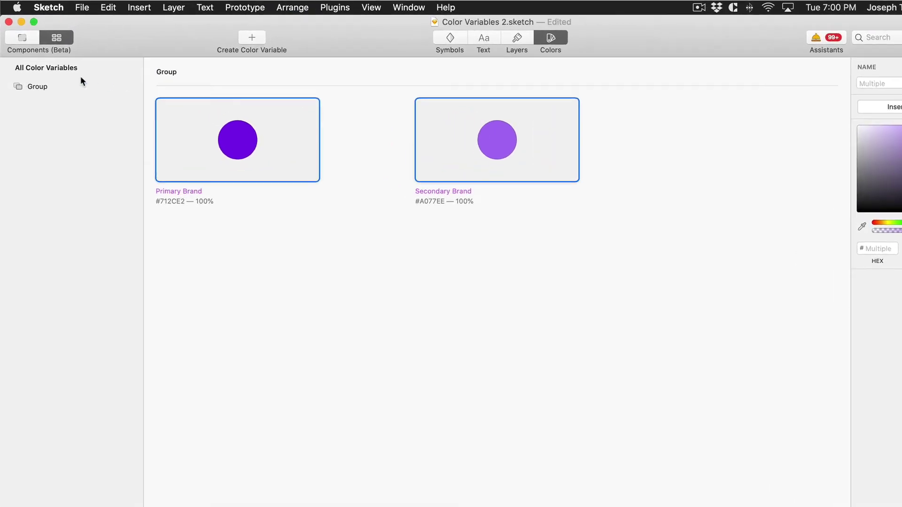
click(42, 78)
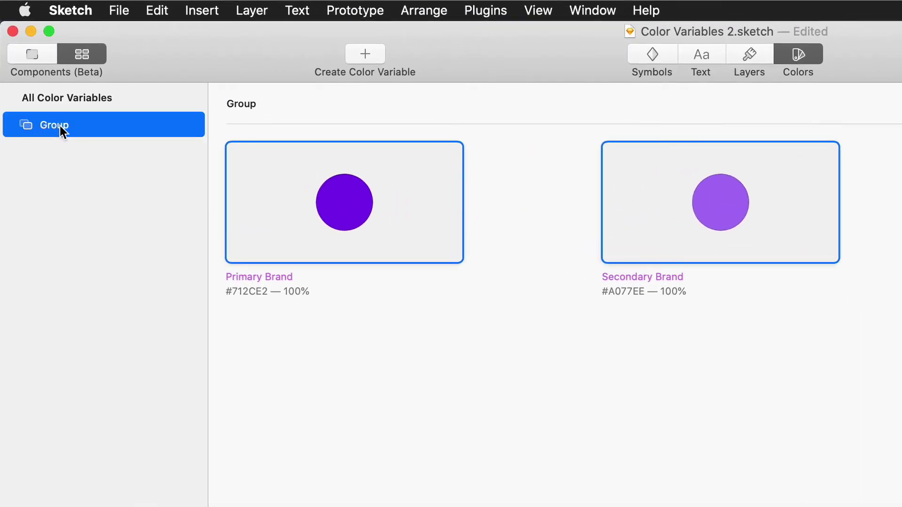
double_click(62, 126)
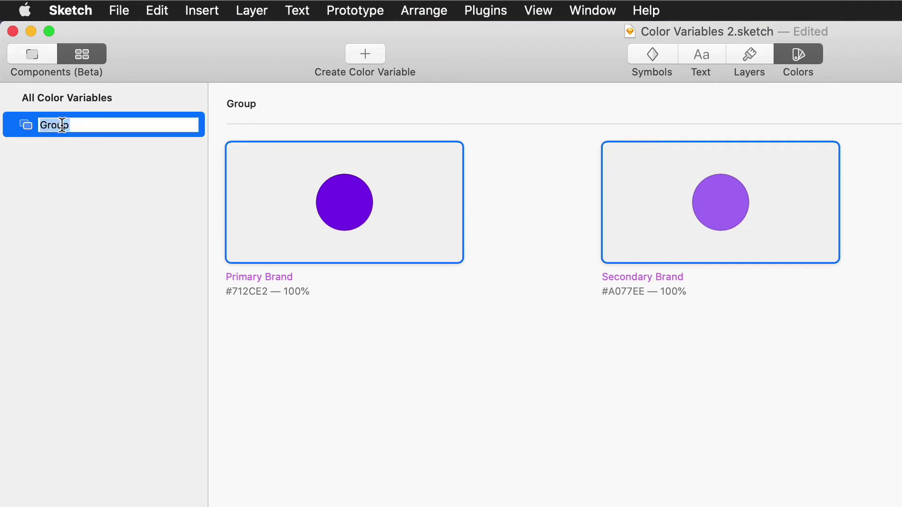
text(Brand)
key(Return)
- Create a new black #000000 colour variable beside the Brand group
click(433, 232)
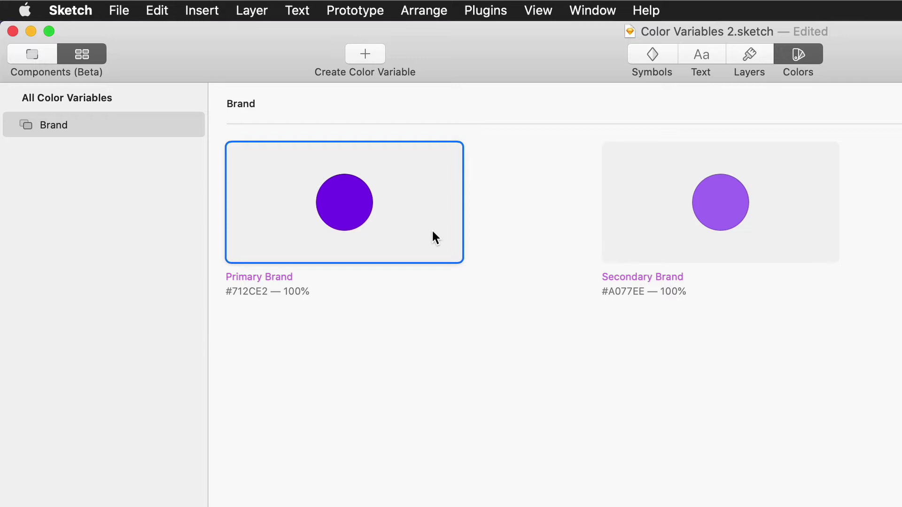
drag(747, 372, 363, 218)
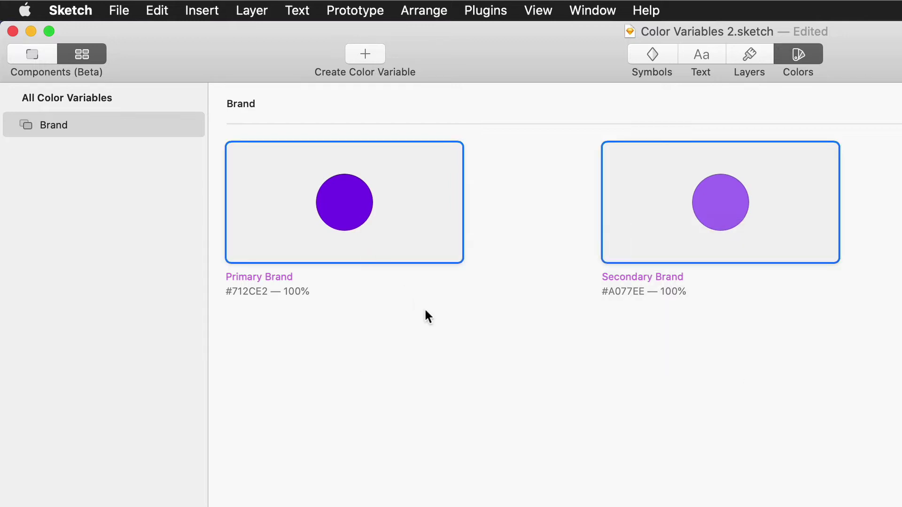
click(425, 315)
click(86, 104)
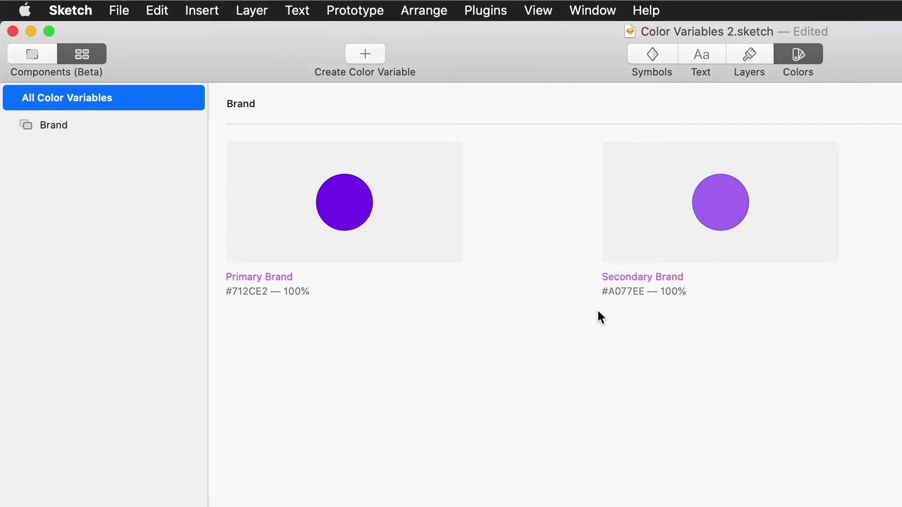
click(368, 58)
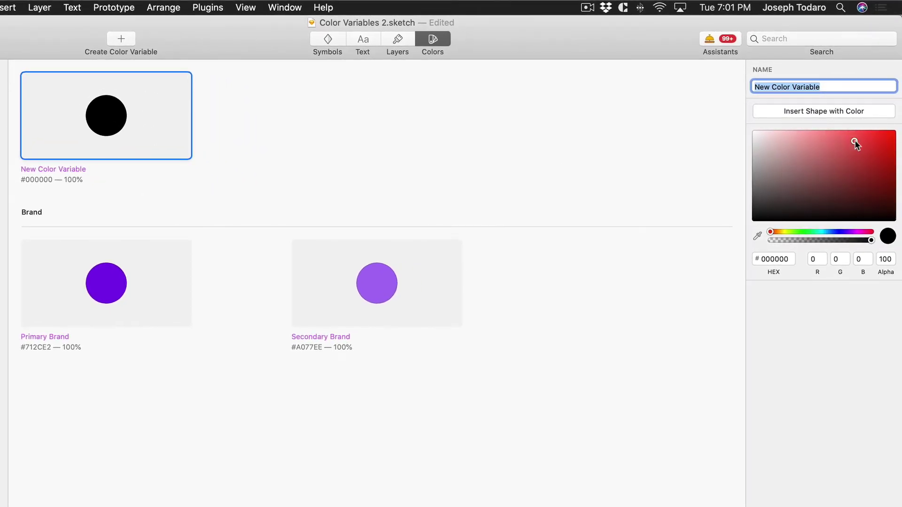
- Change New Color Variable from black to red #CD2424
click(863, 150)
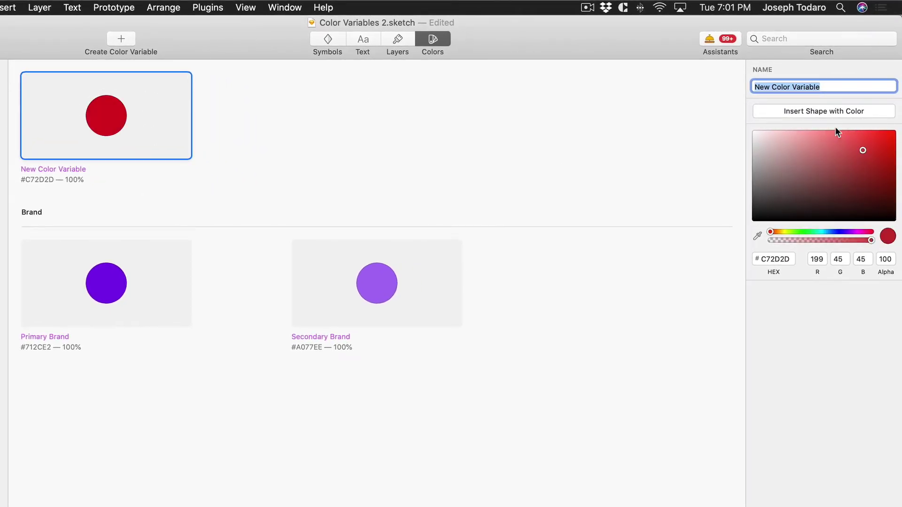
click(869, 148)
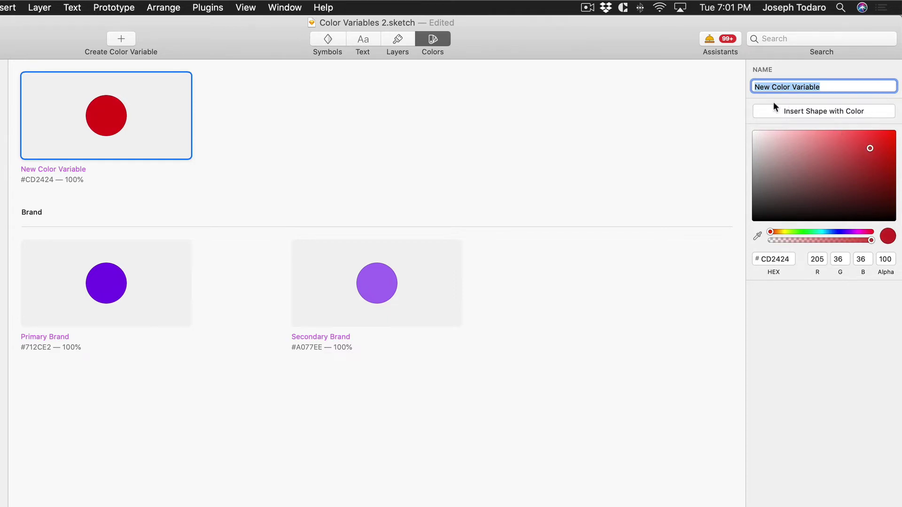
click(362, 281)
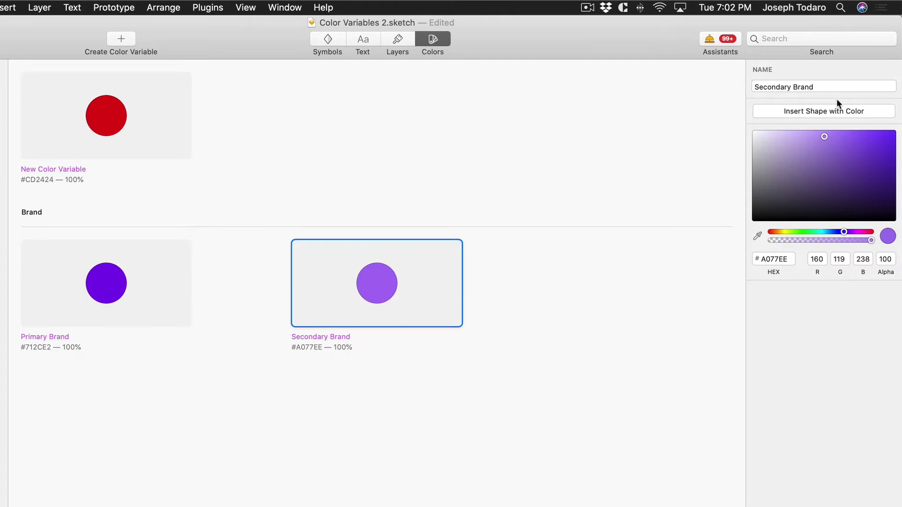
- Shift Primary Brand to blue #2C61E2 and Secondary Brand to light blue #77A5EE
click(117, 296)
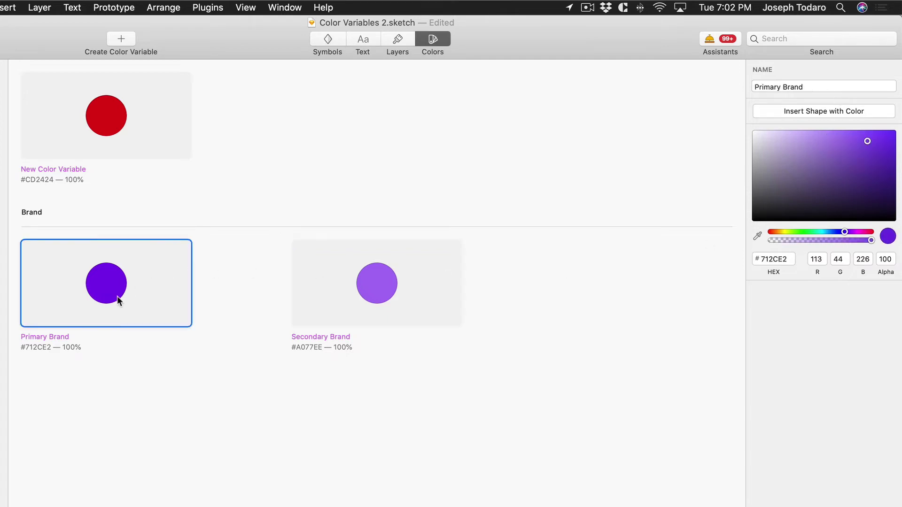
click(828, 231)
drag(830, 231, 832, 233)
click(410, 280)
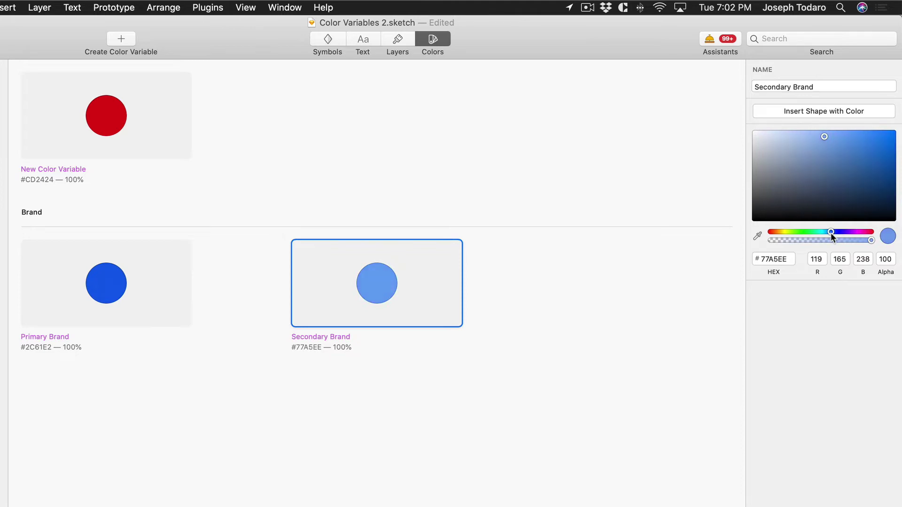
click(669, 301)
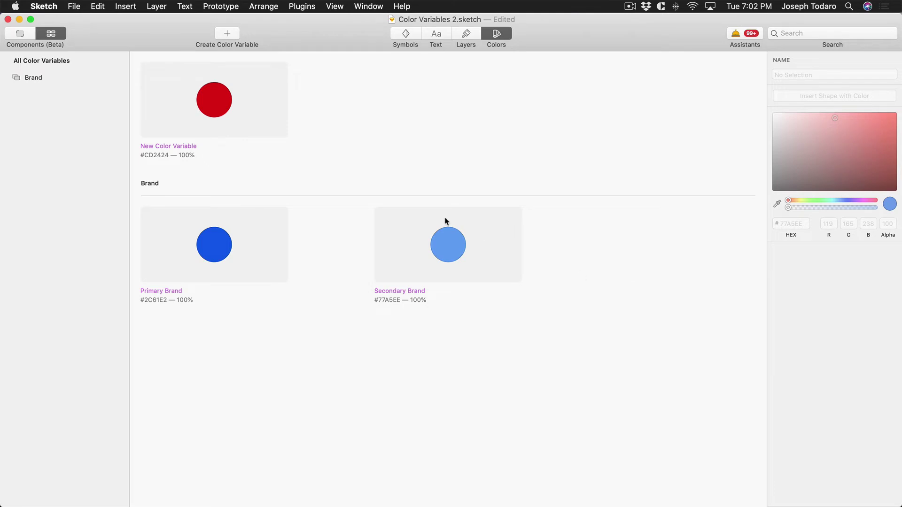
- Return to the canvas showing the blue Password screen, then browse the Layer and Edit menus
click(19, 34)
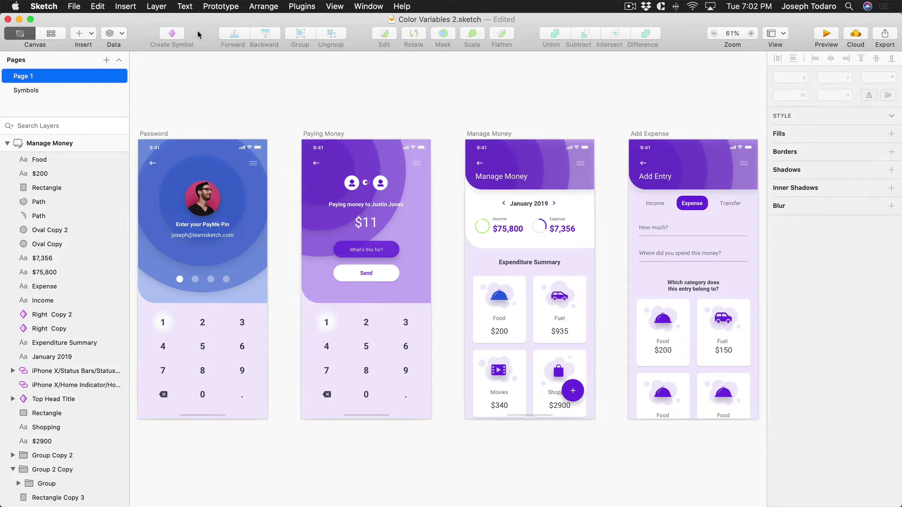
click(157, 7)
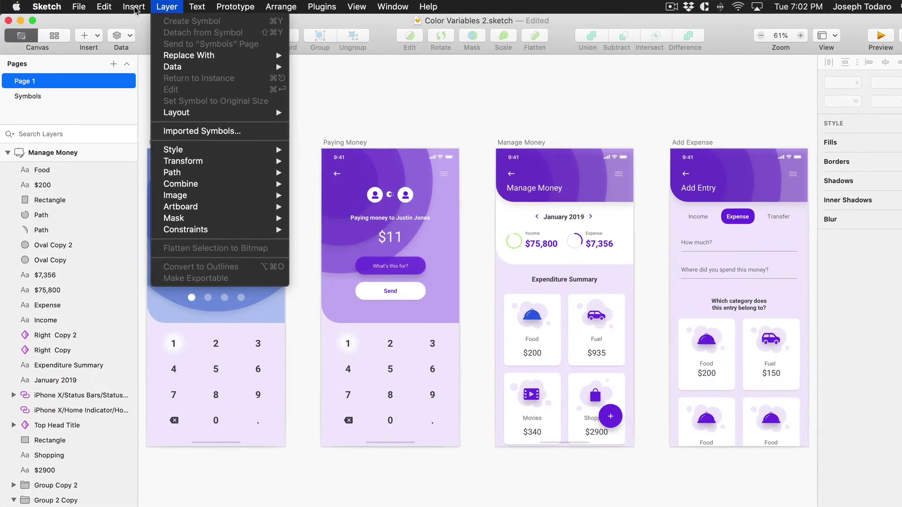
mouse_move(103, 7)
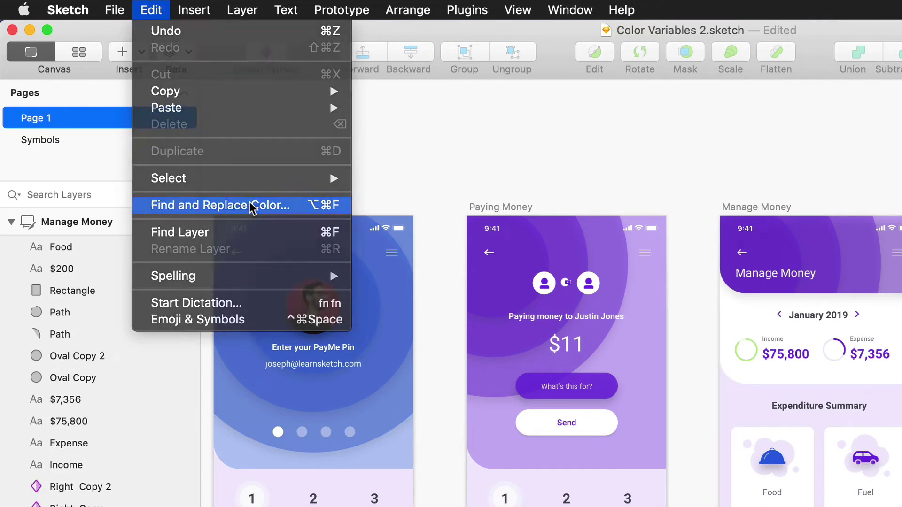
- Replace dark purple #712CE2 with the Primary Brand blue variable #2C61E2 across all artboards
click(252, 207)
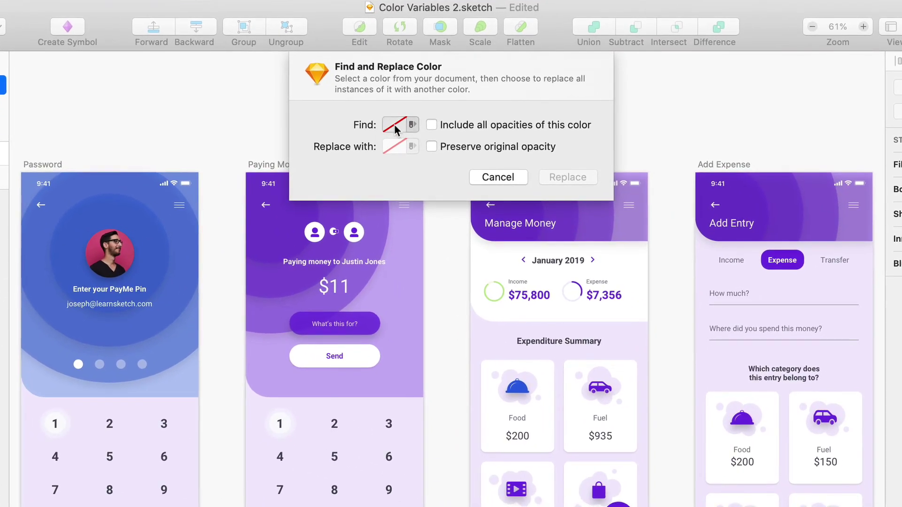
click(394, 124)
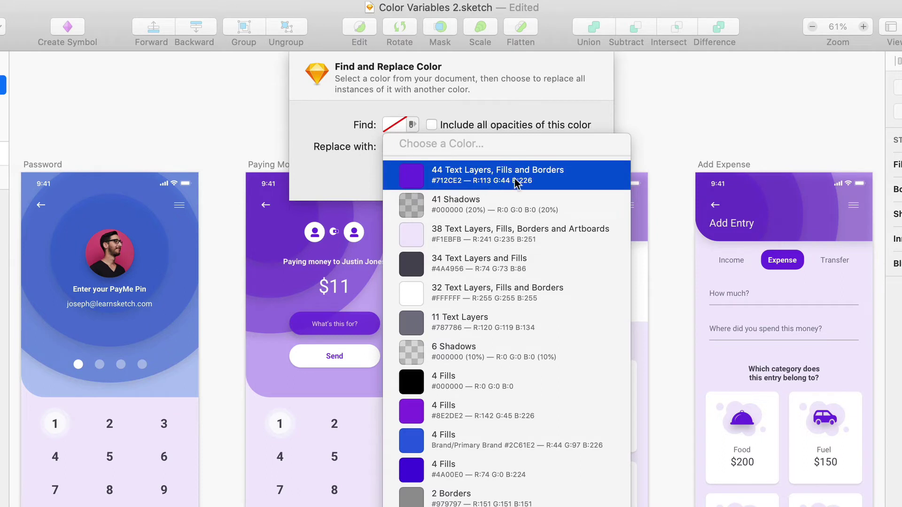
click(442, 181)
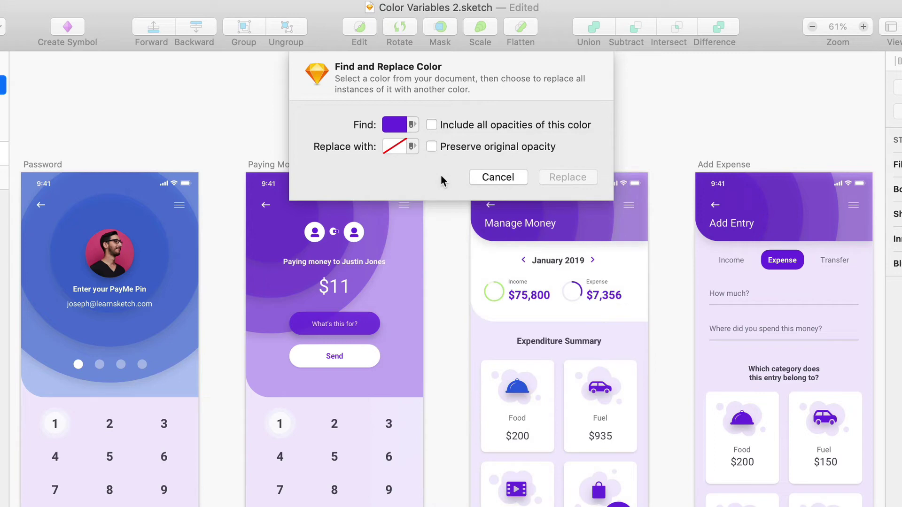
click(390, 145)
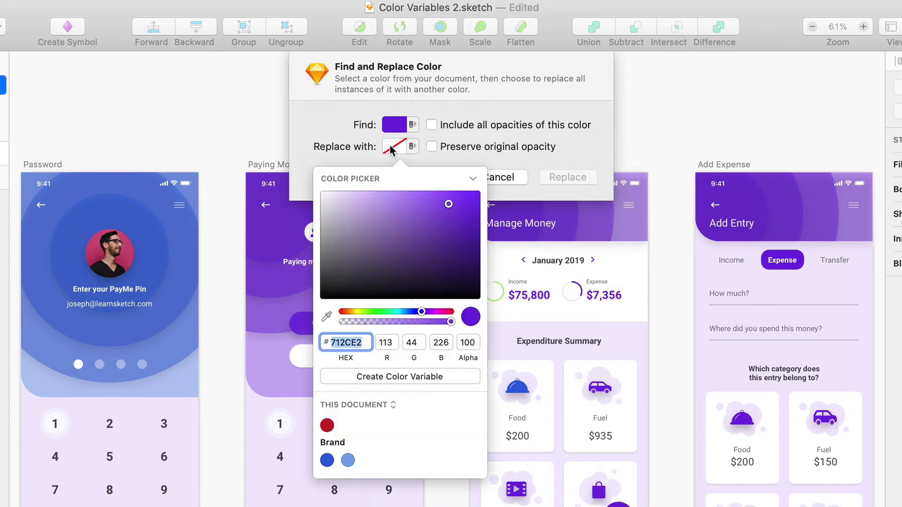
click(327, 461)
click(347, 163)
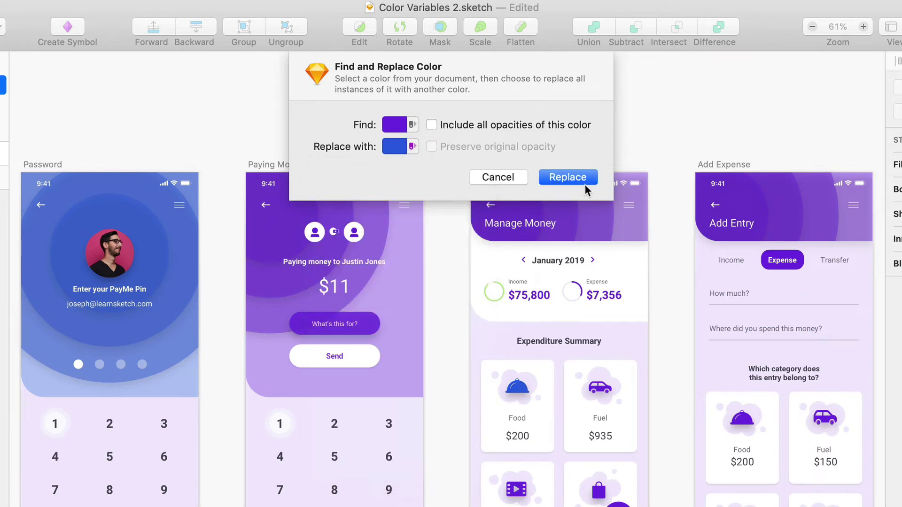
click(568, 178)
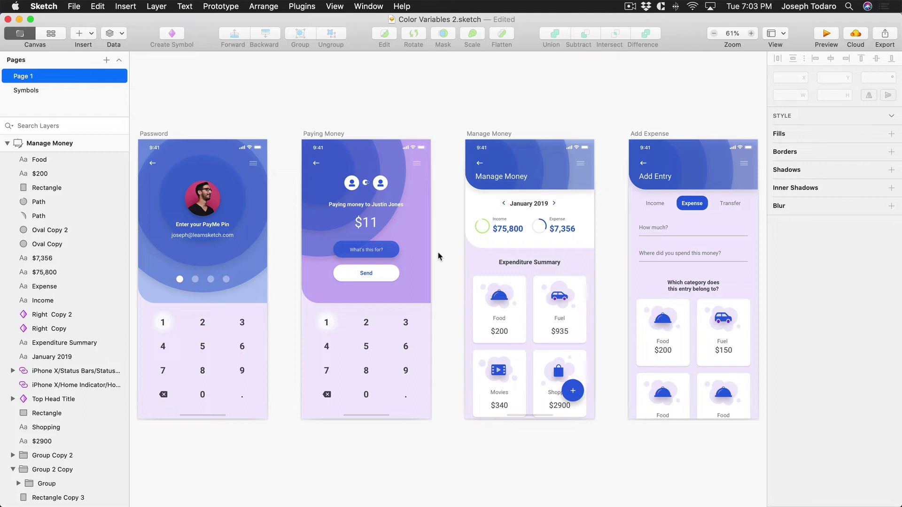
- Check the Paying Money circle's fill, then select the header's light purple #A077EE shape
click(336, 198)
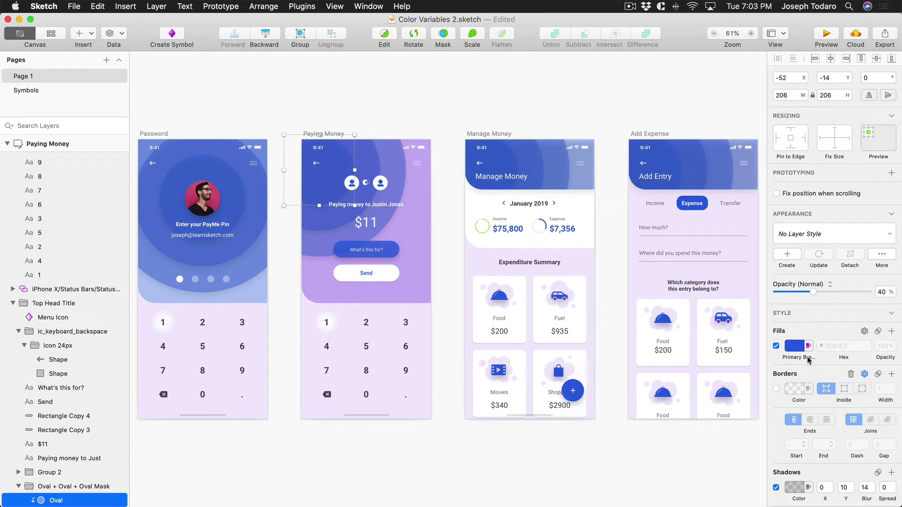
click(455, 244)
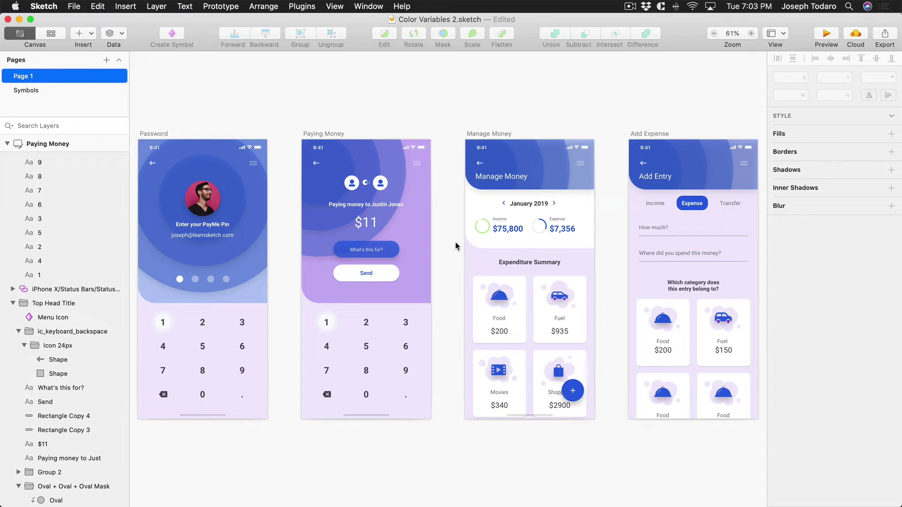
click(408, 287)
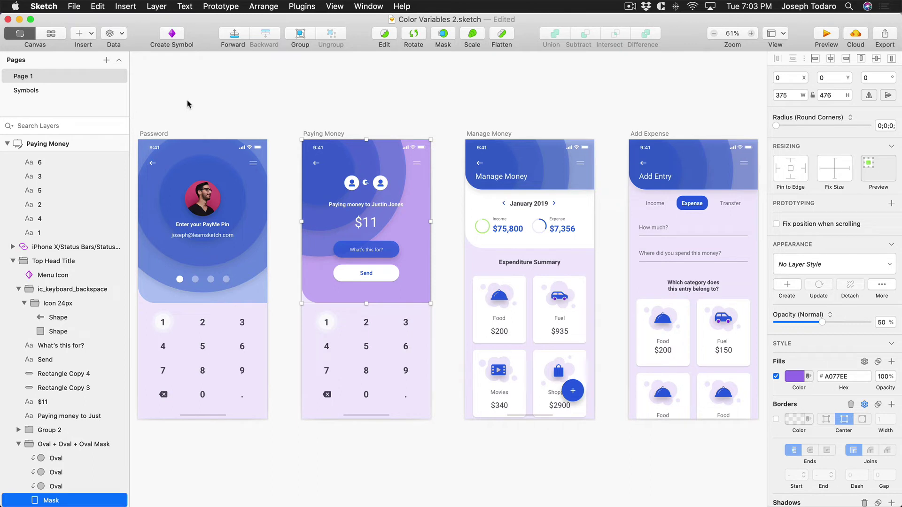
click(102, 6)
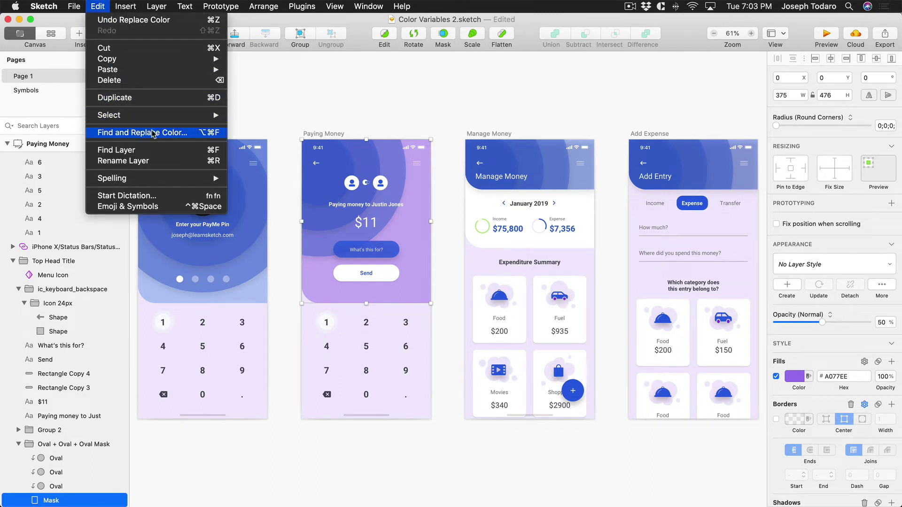
- Replace light purple #A077EE with the Secondary Brand light blue variable, then deselect
click(224, 135)
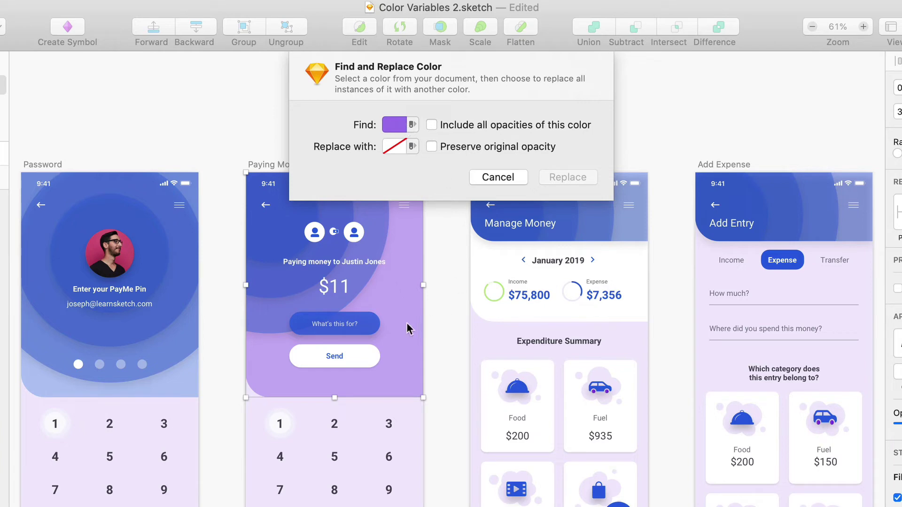
click(396, 148)
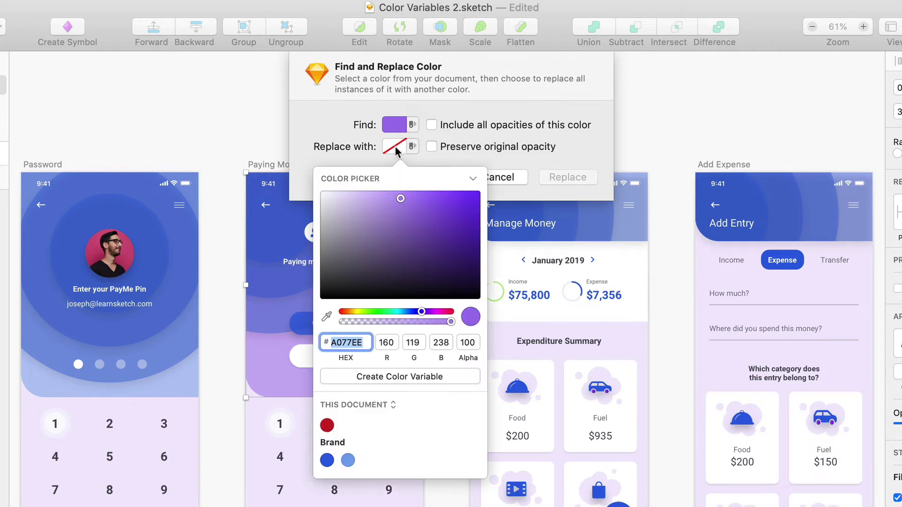
click(347, 460)
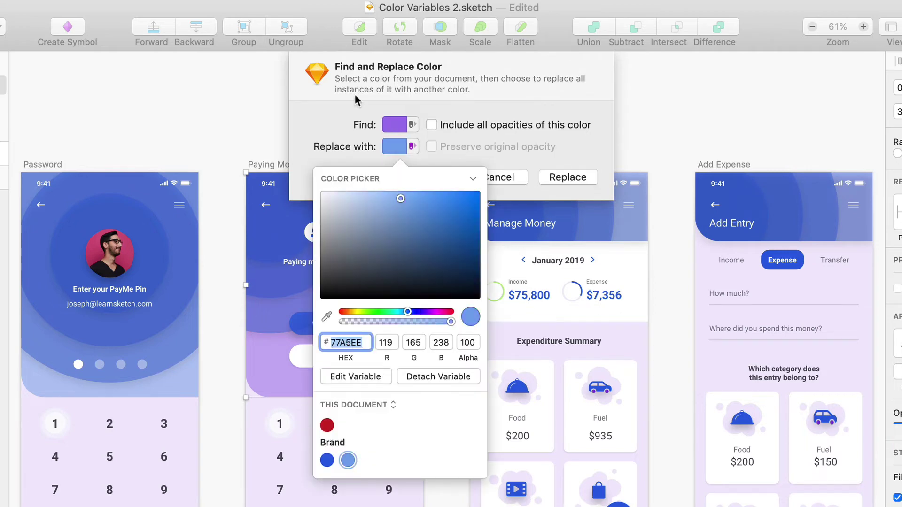
click(353, 150)
click(577, 183)
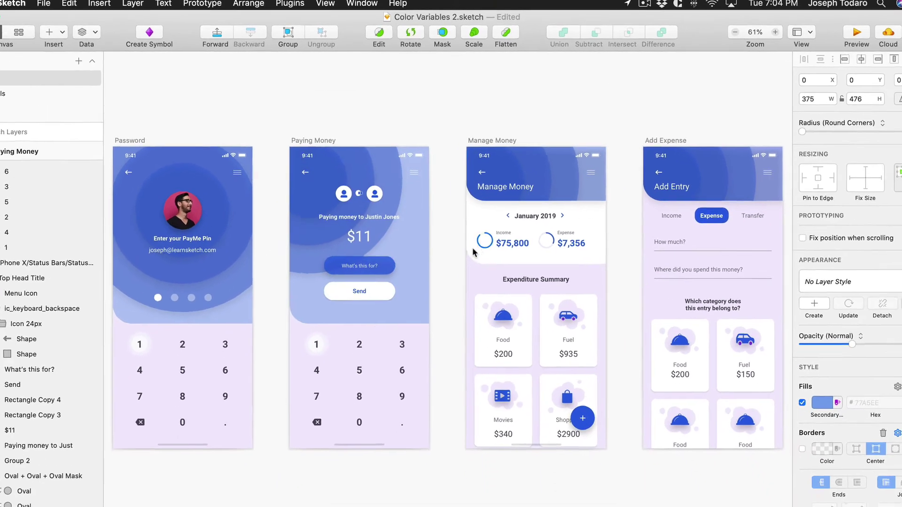
click(453, 268)
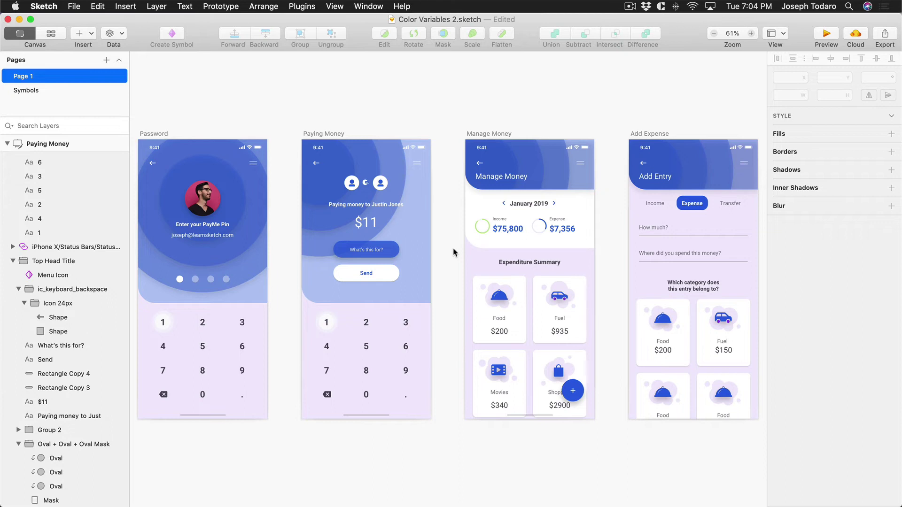
- In Components view, shift Primary Brand's hue to purple #692CE2 and Secondary Brand's to #A377EE
click(49, 33)
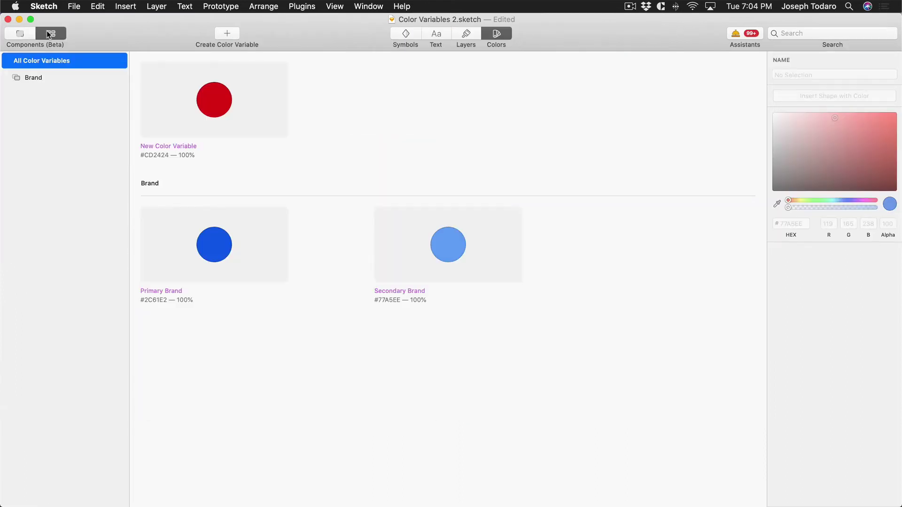
click(213, 268)
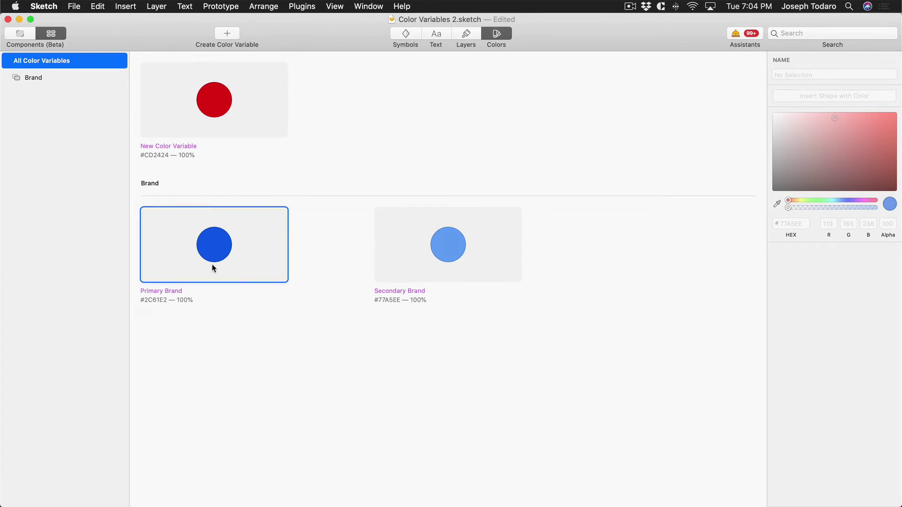
drag(844, 202, 851, 202)
click(500, 248)
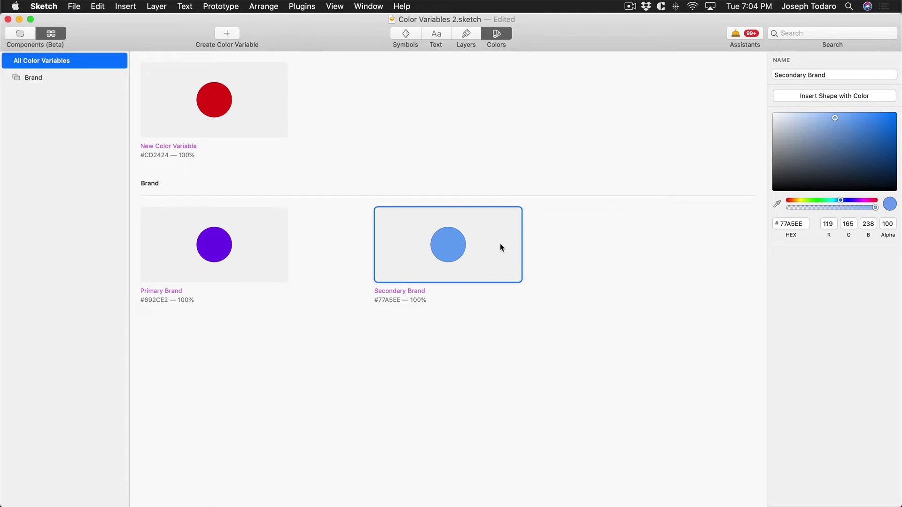
click(853, 200)
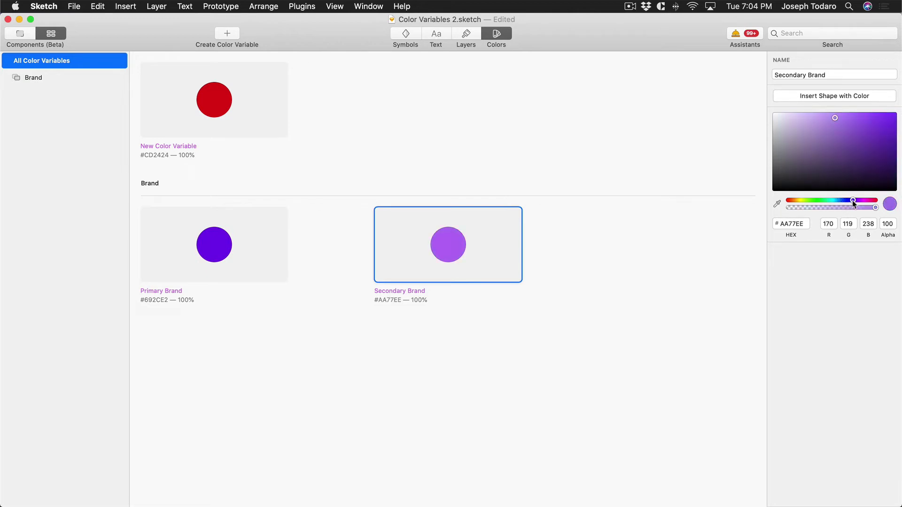
drag(853, 200, 851, 200)
click(350, 300)
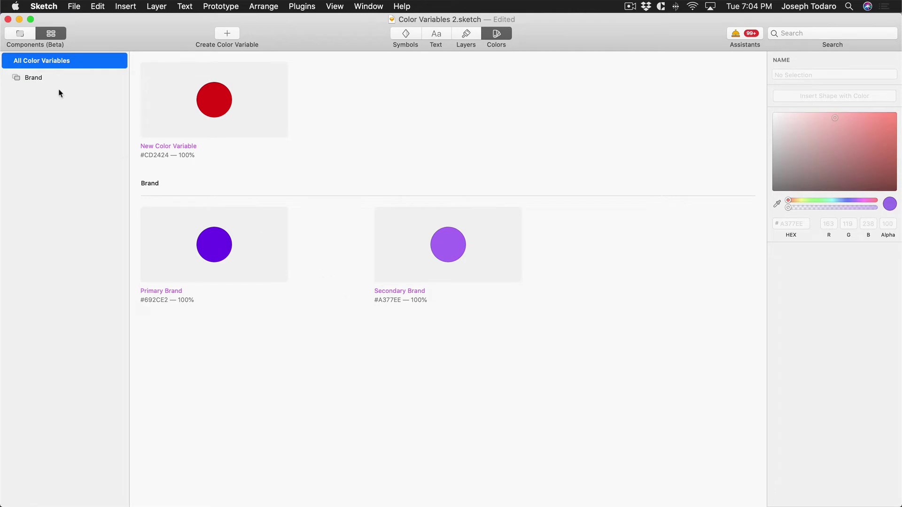
click(20, 34)
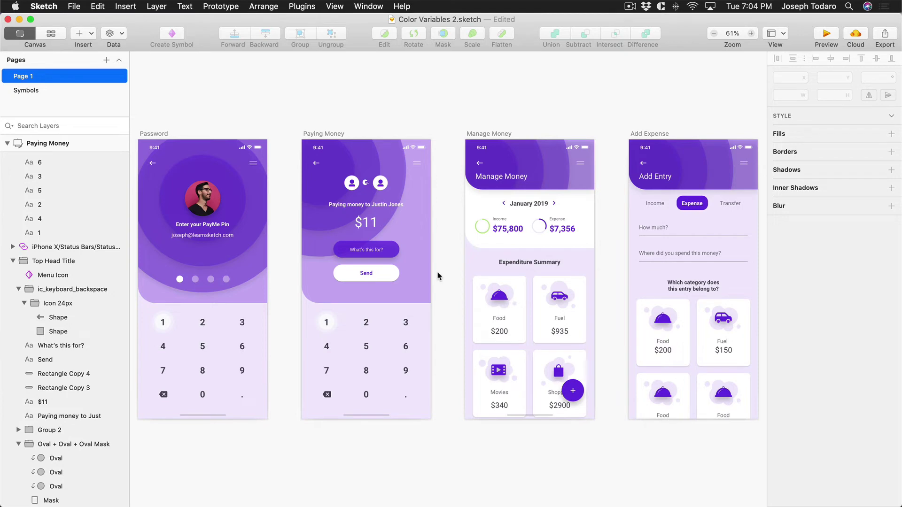
- Drag the Paying Money header fill to a grey tone, then undo back to Secondary Brand
double_click(411, 280)
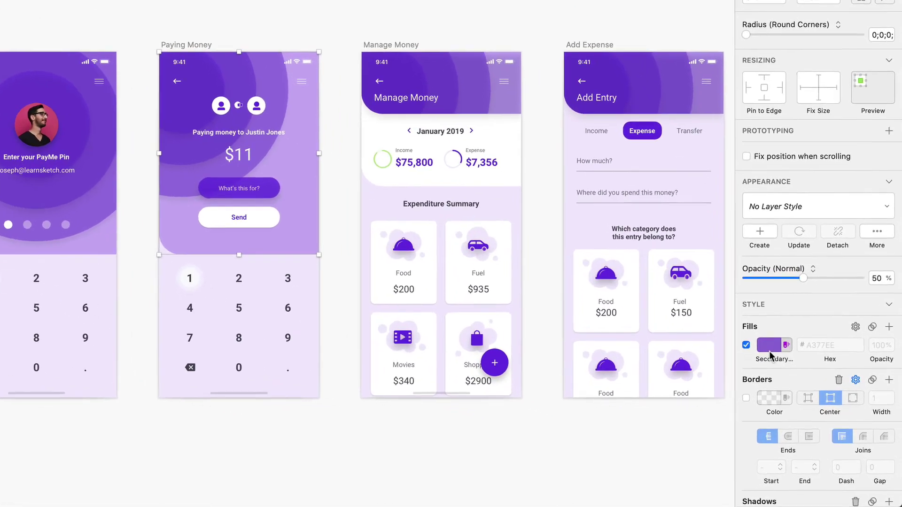
click(794, 377)
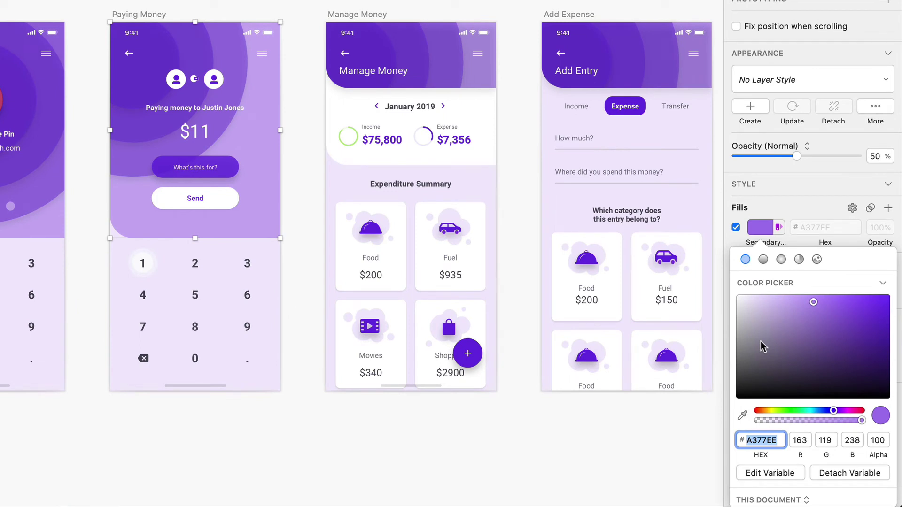
drag(824, 339, 772, 352)
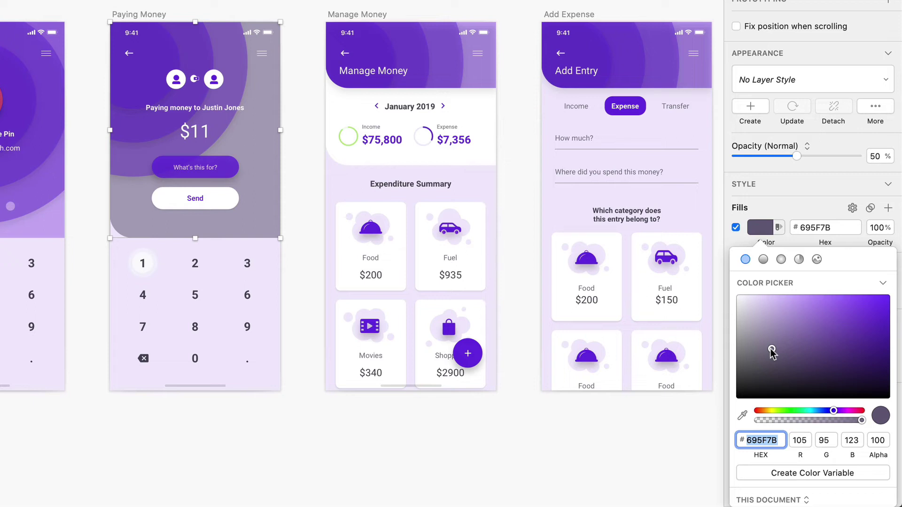
drag(772, 351, 747, 341)
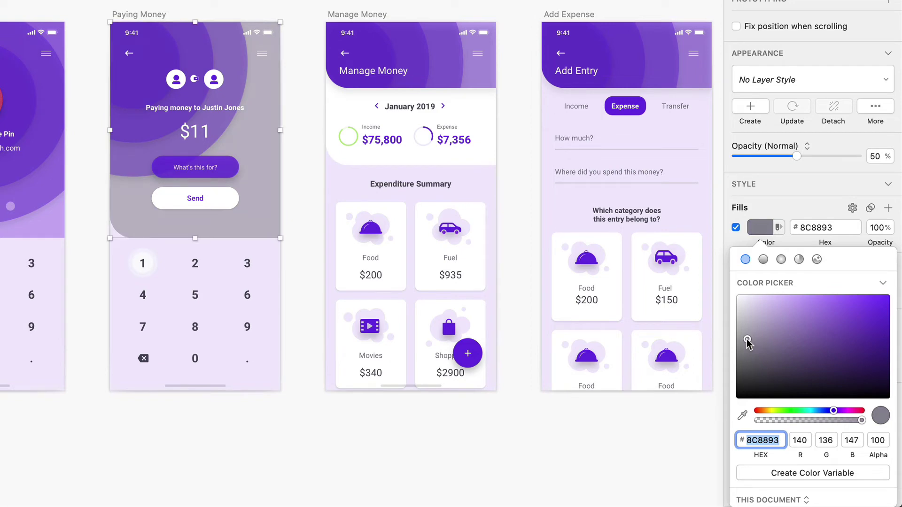
scroll(748, 342, down, 3)
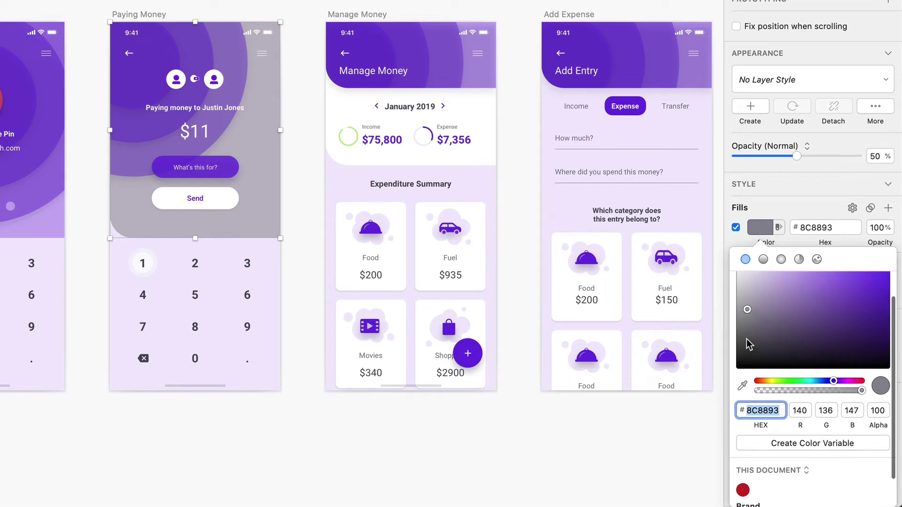
key(ctrl+z)
key(ctrl+z)
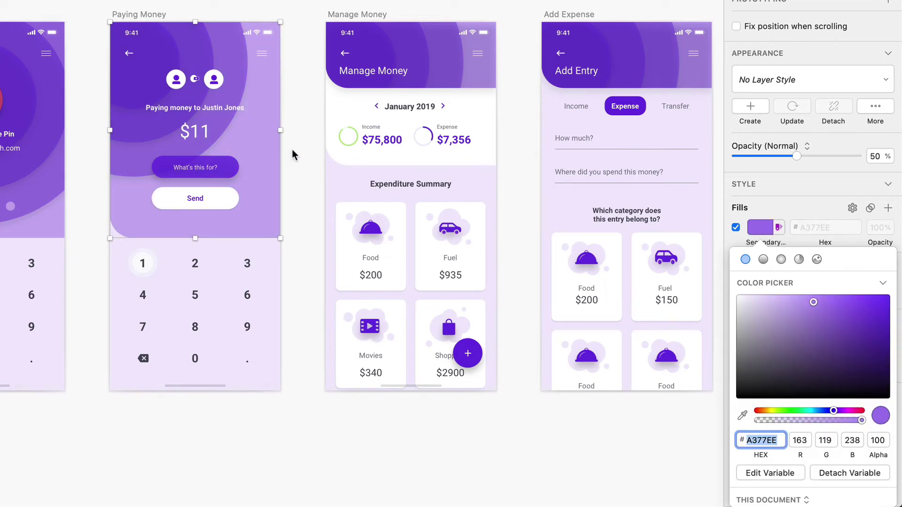
key(Escape)
- From a Paying Money circle's fill, edit the Primary Brand variable to green #2CE27E
click(149, 99)
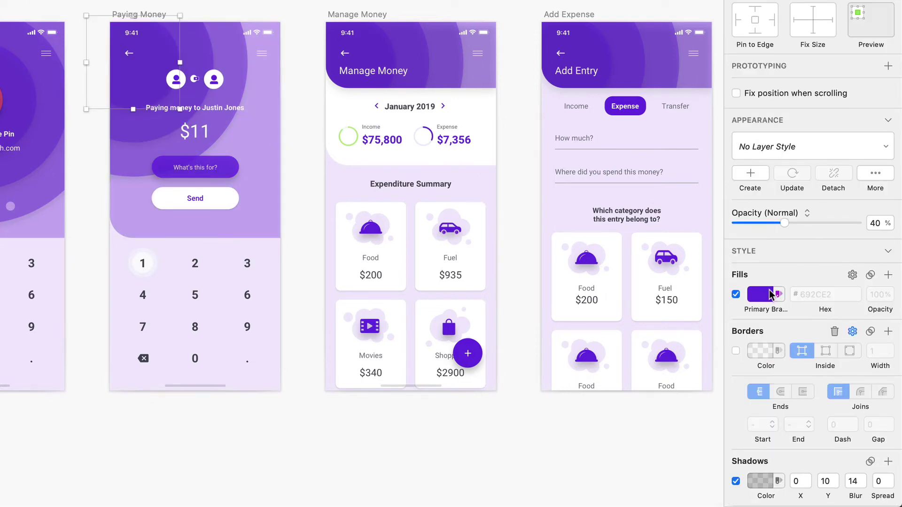
click(765, 294)
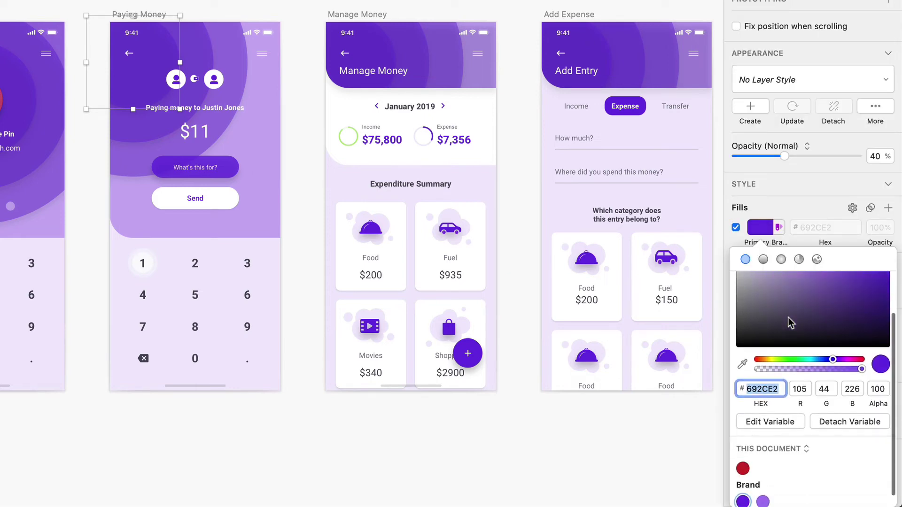
scroll(791, 323, up, 2)
scroll(844, 362, down, 2)
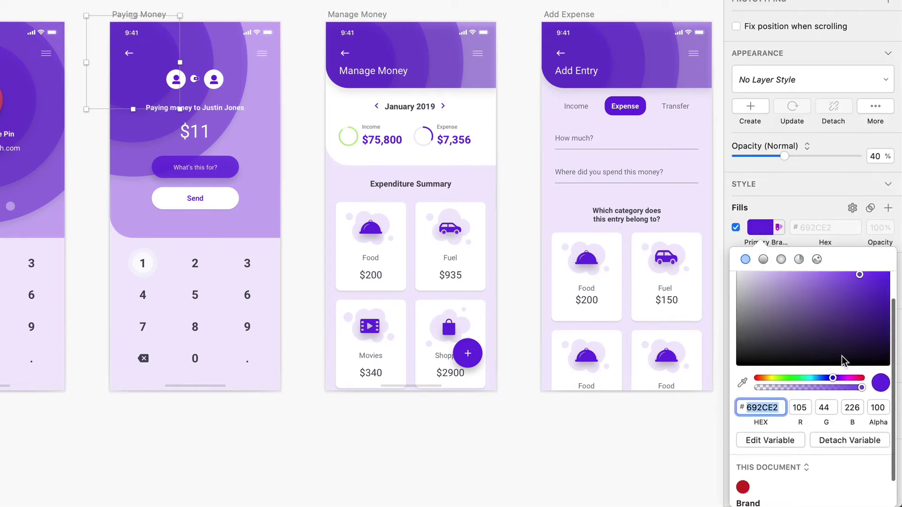
click(773, 441)
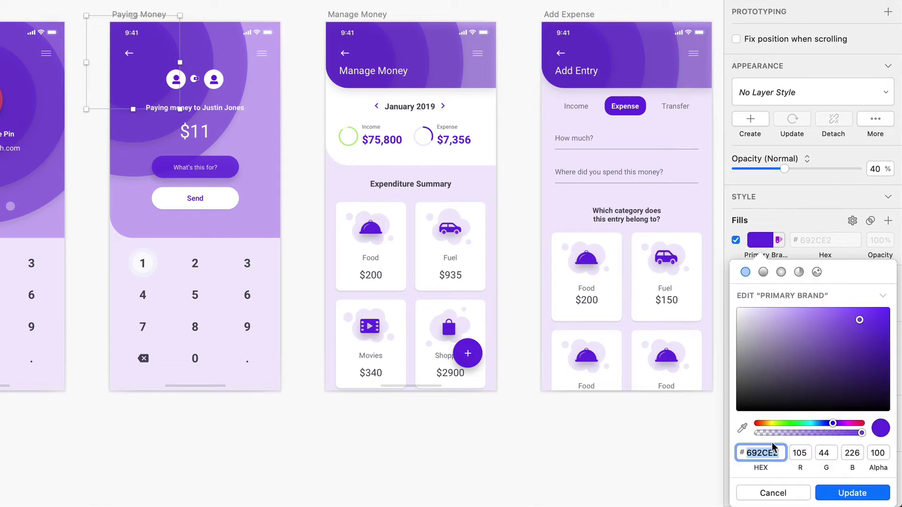
drag(833, 425, 799, 435)
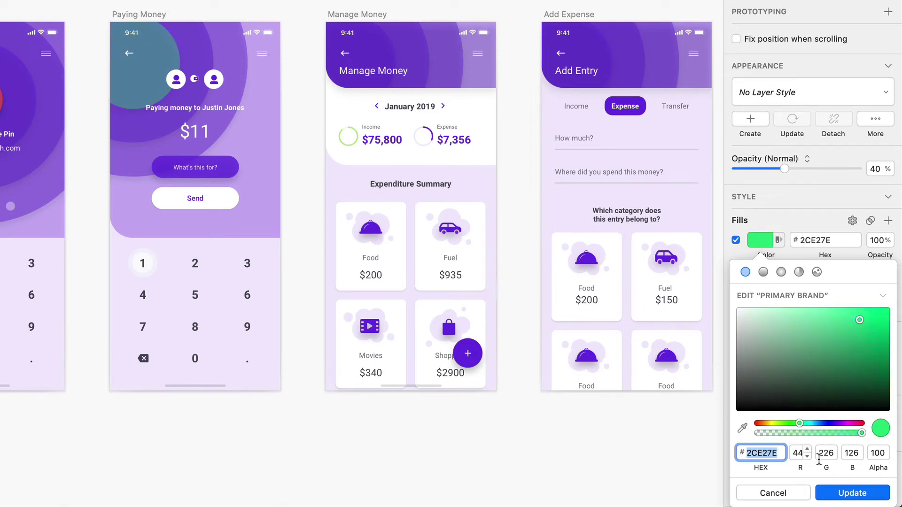
click(839, 491)
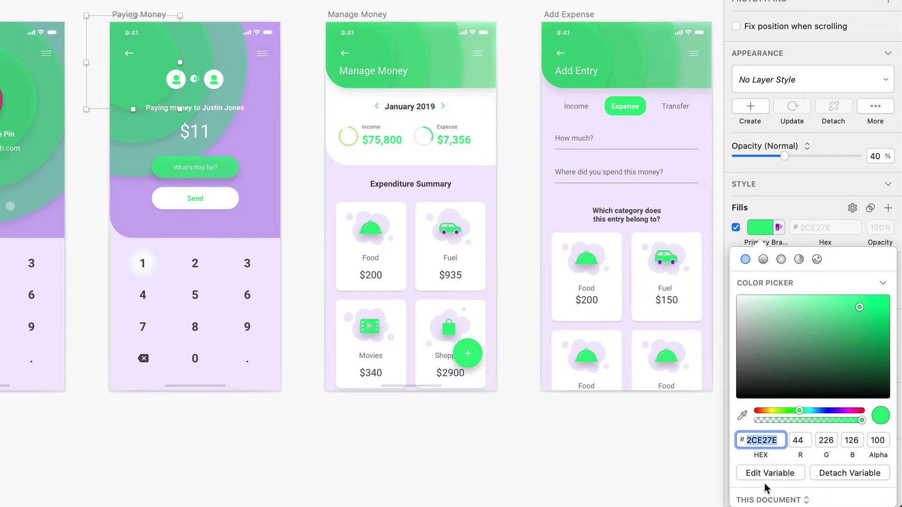
click(752, 229)
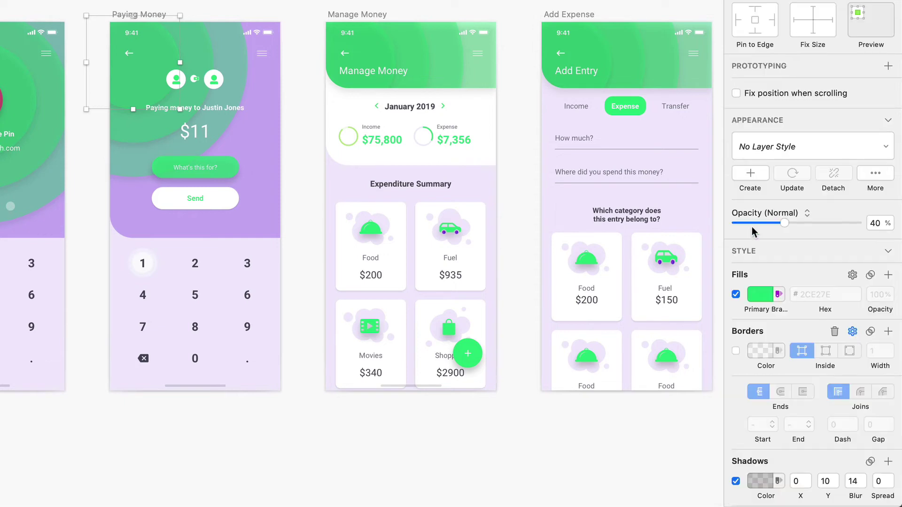
- Undo the green change so Primary Brand is purple #692CE2, then select the Paying Money background's fill
click(303, 227)
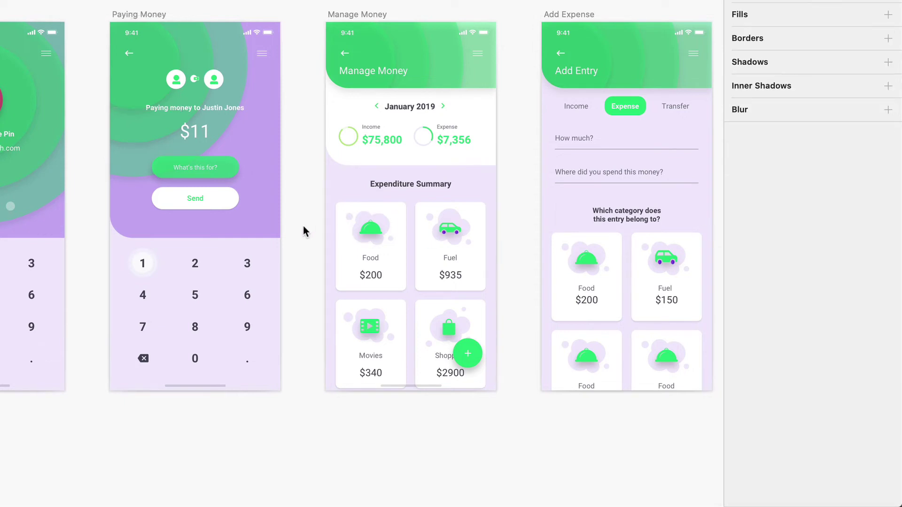
key(ctrl+z)
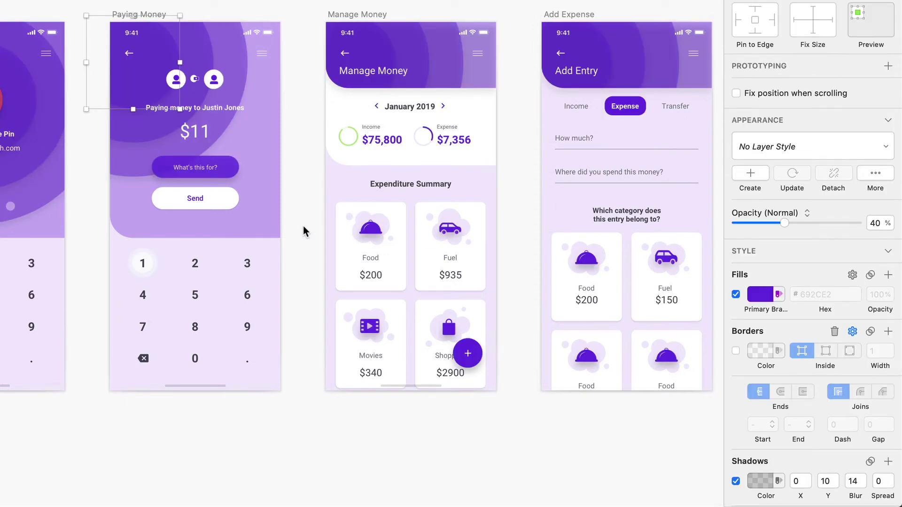
click(303, 227)
click(258, 221)
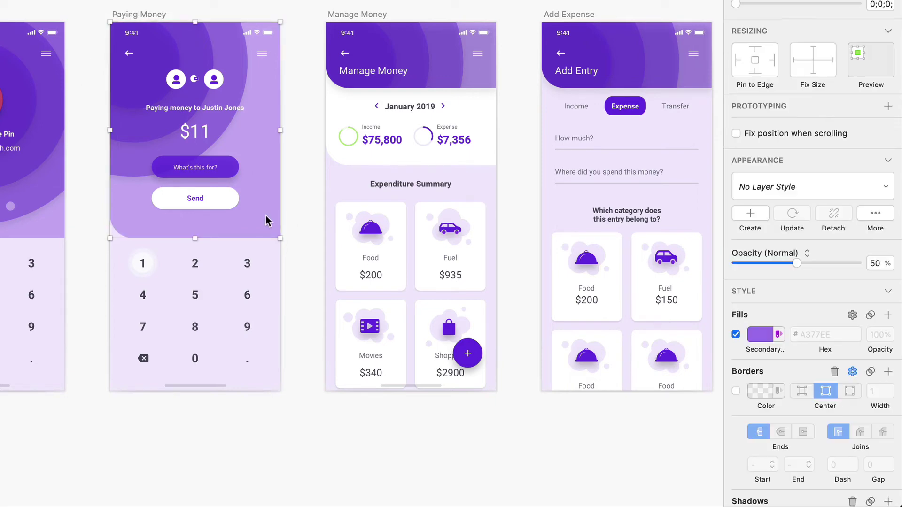
click(759, 335)
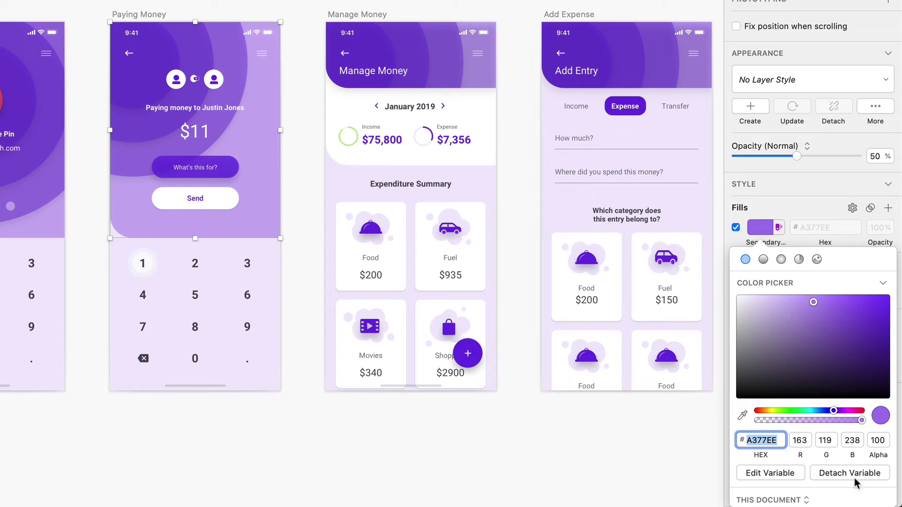
mouse_move(813, 323)
mouse_down()
mouse_move(792, 323)
mouse_move(802, 334)
mouse_up()
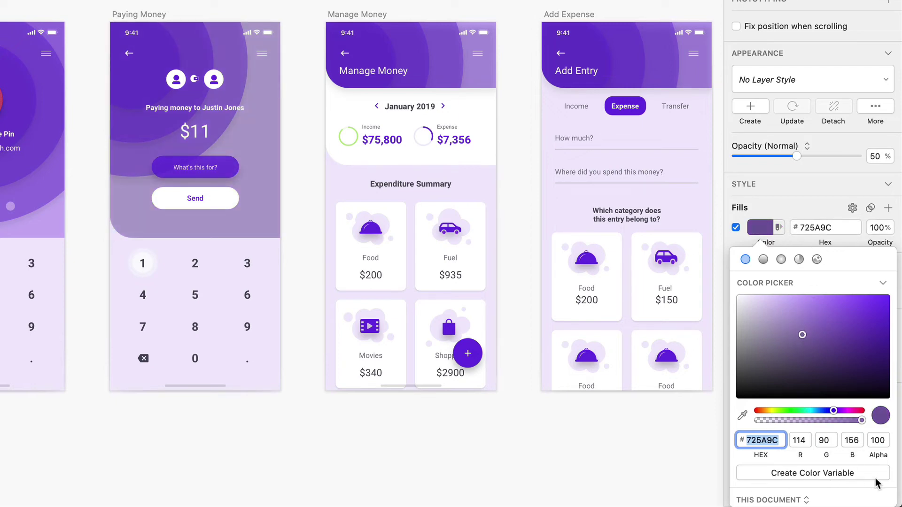
key(super+z)
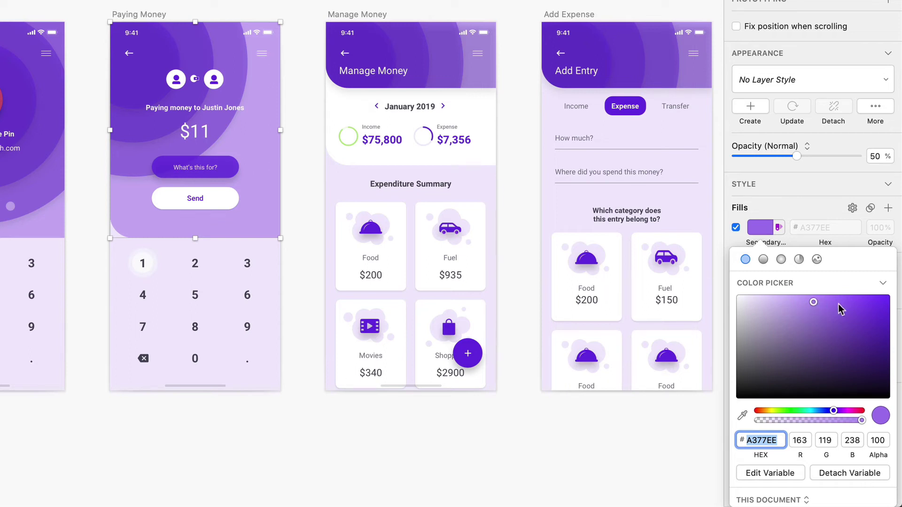
click(832, 473)
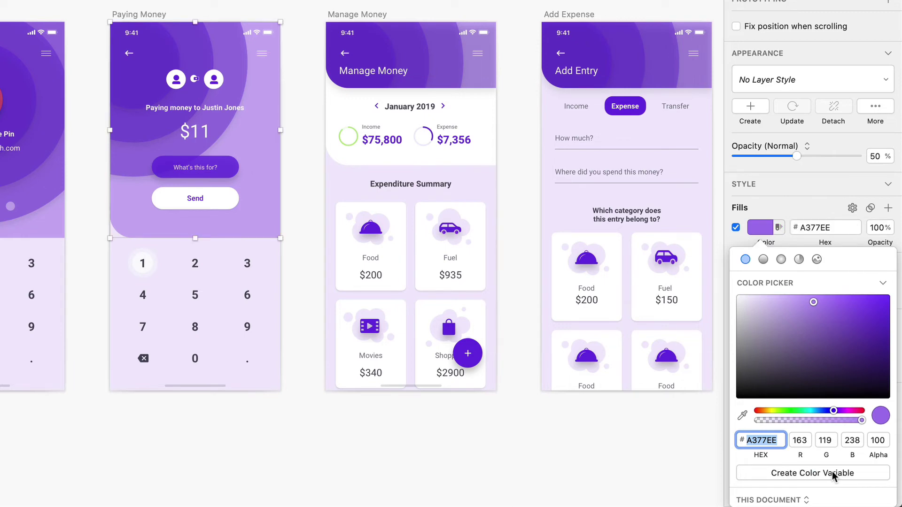
click(762, 227)
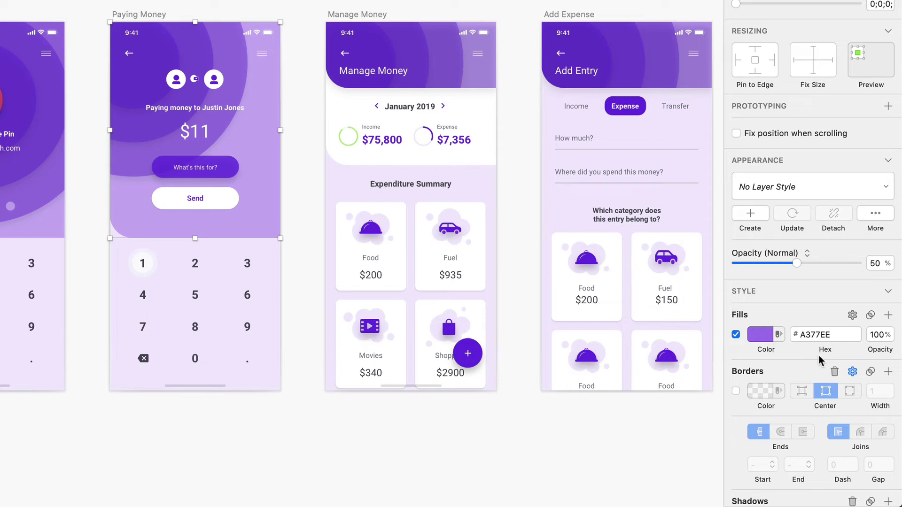
click(778, 335)
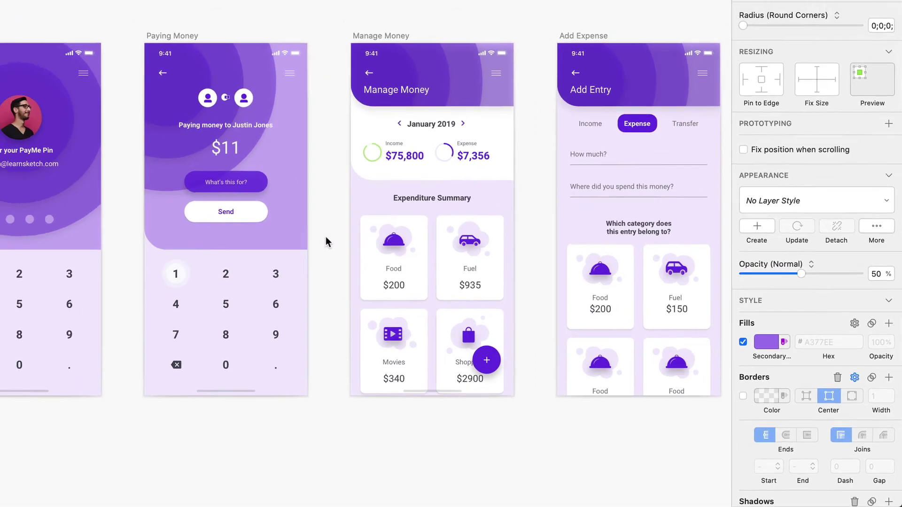
click(300, 230)
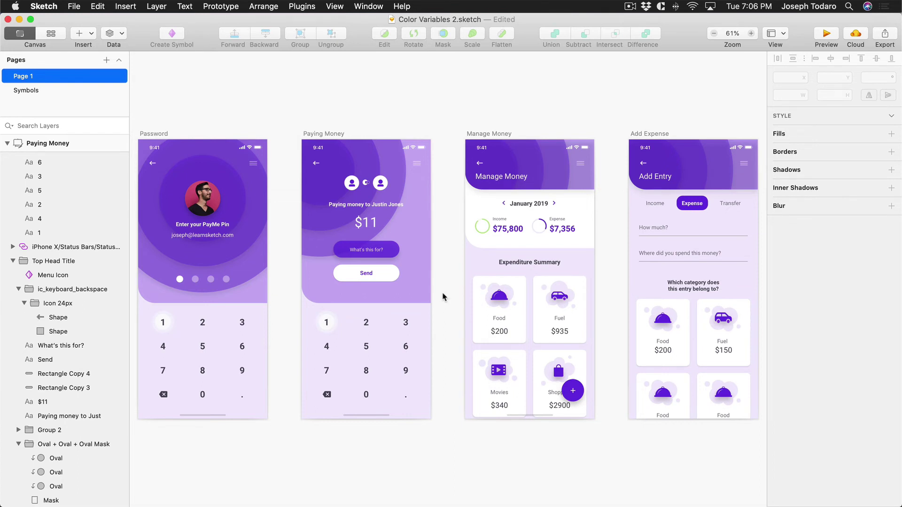
- Select Primary Brand, Secondary Brand and New Color Variable in Components view and delete them
click(49, 34)
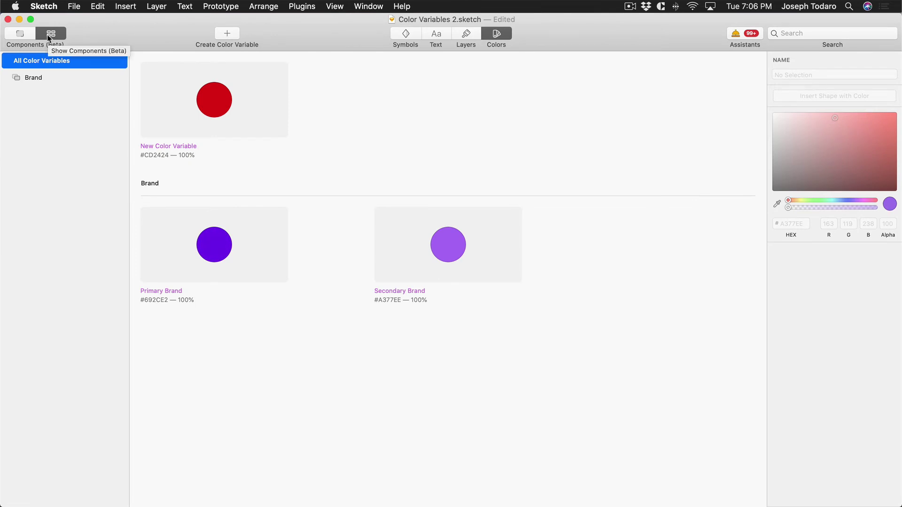
click(210, 245)
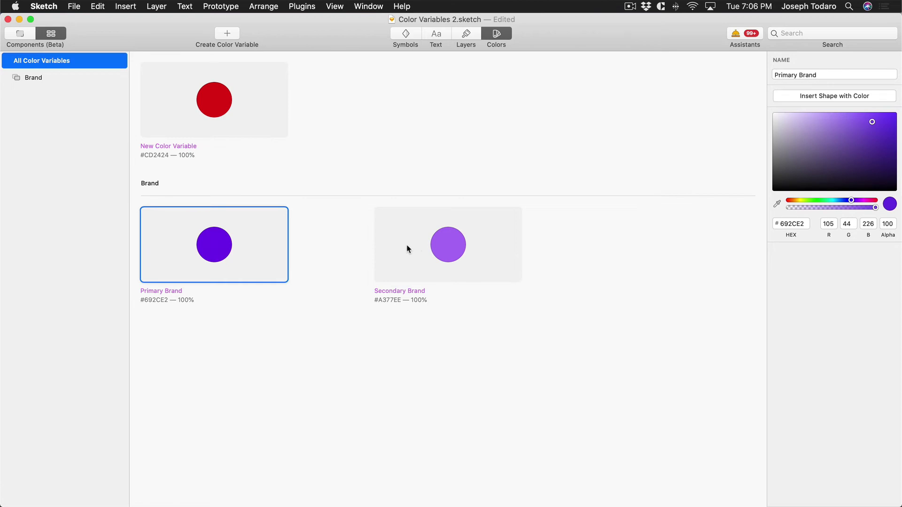
right_click(237, 235)
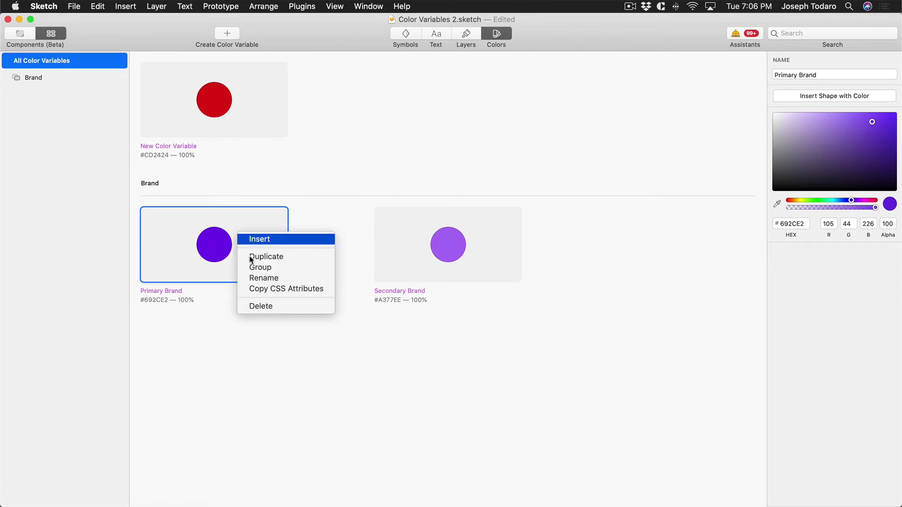
click(312, 375)
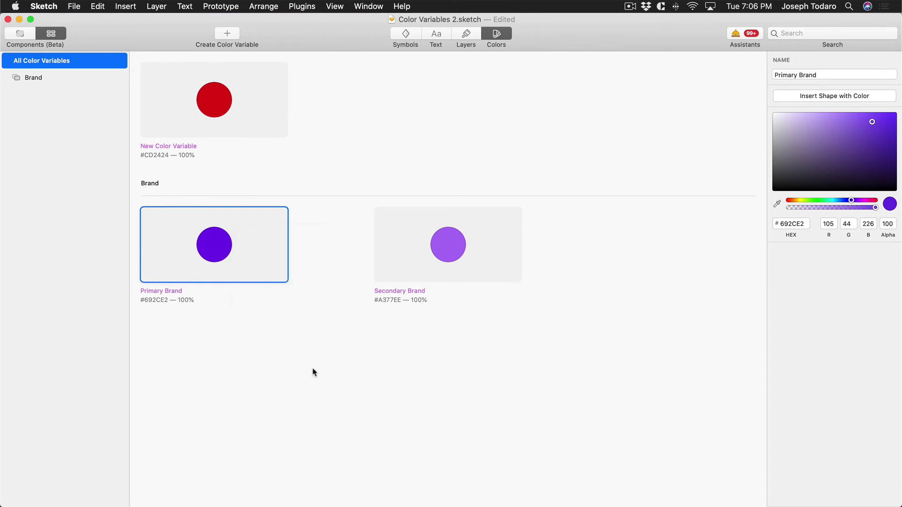
shift+click(393, 260)
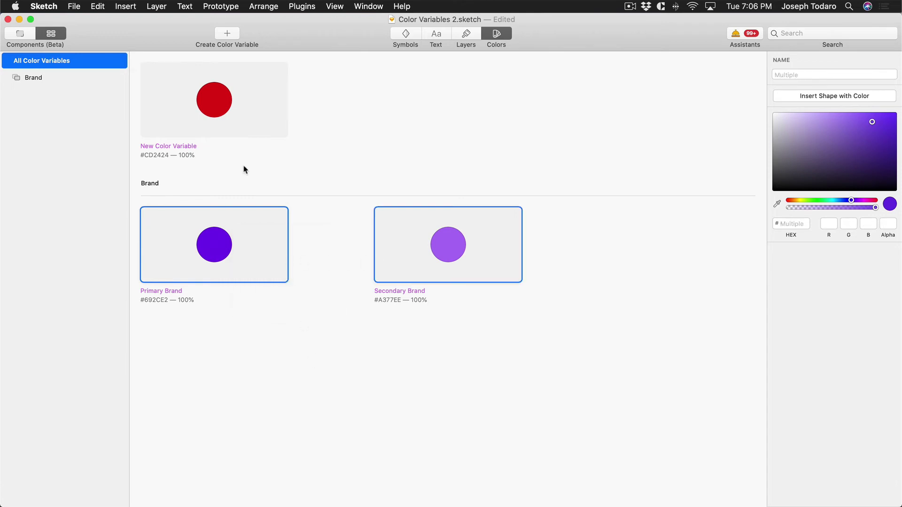
shift+click(201, 100)
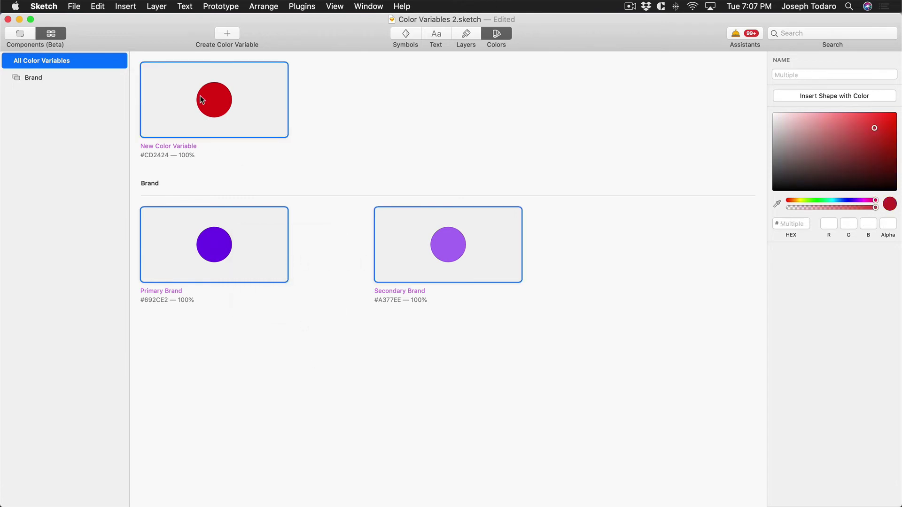
key(BackSpace)
click(545, 108)
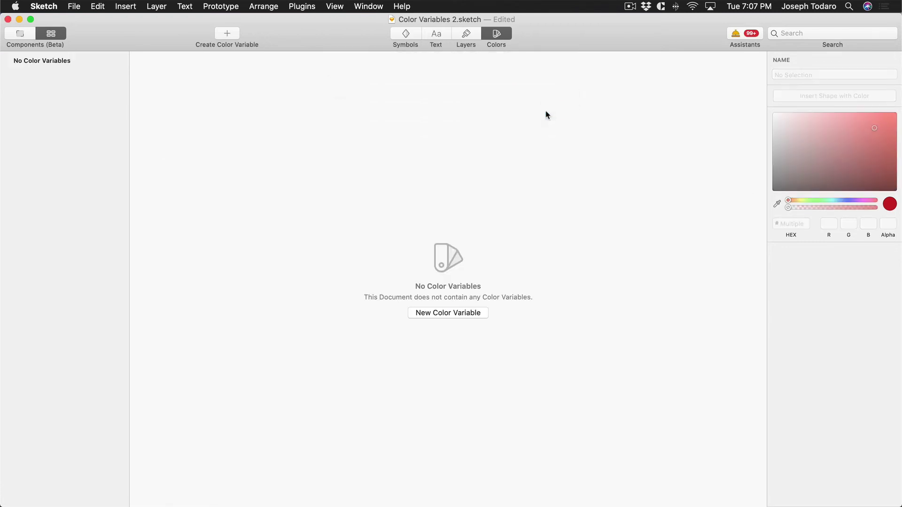
click(19, 33)
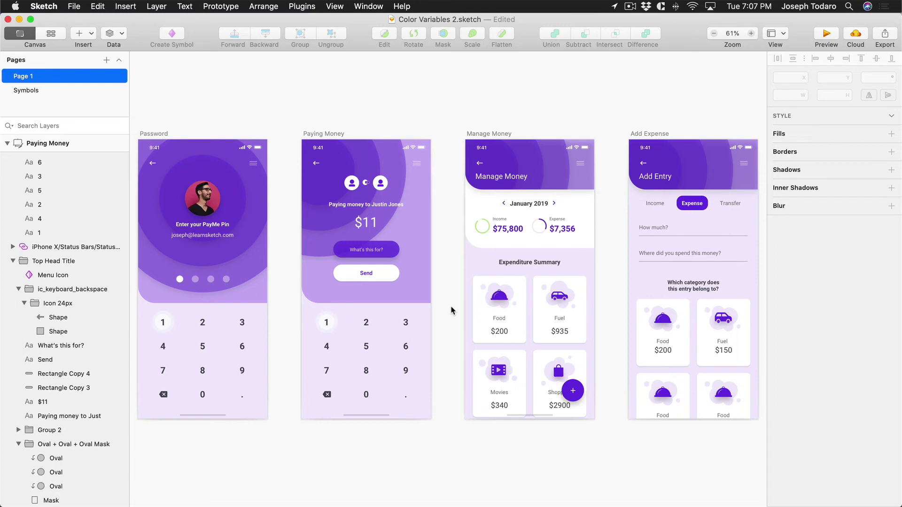
click(400, 257)
click(334, 221)
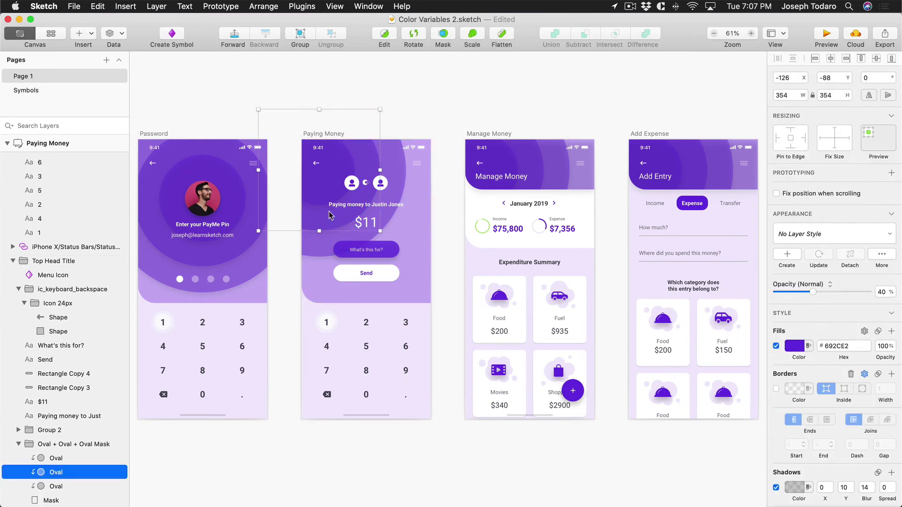
click(249, 197)
click(269, 215)
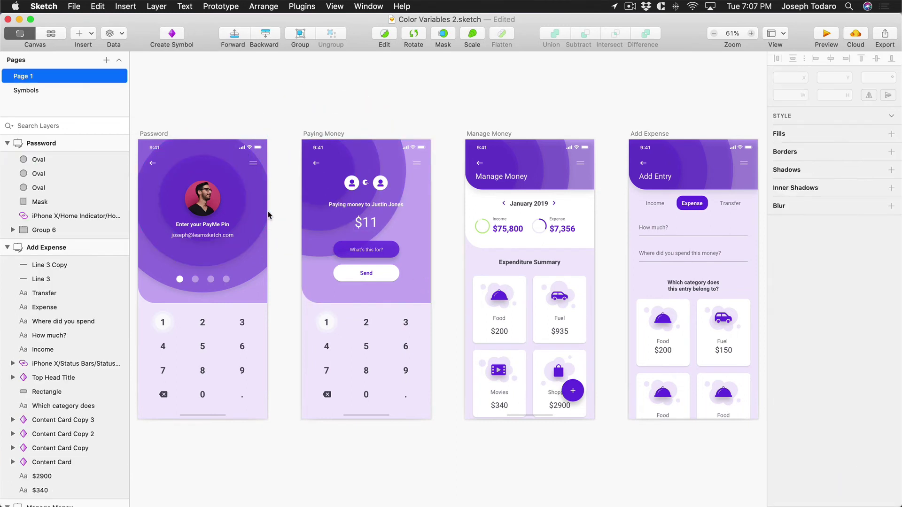
click(254, 212)
click(288, 248)
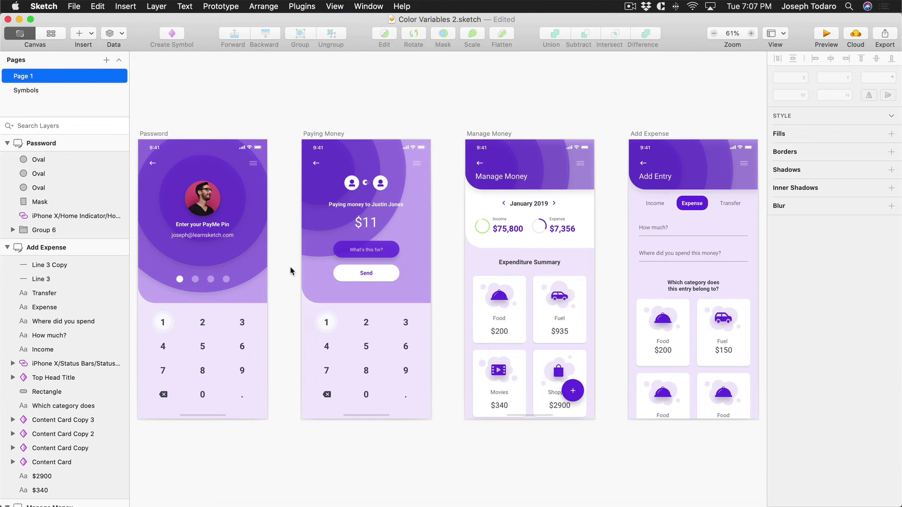
super+click(322, 214)
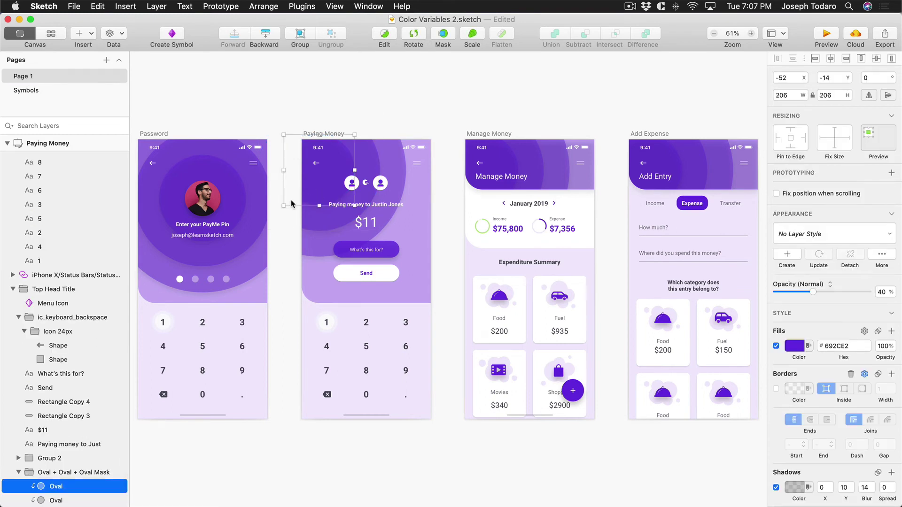
click(281, 221)
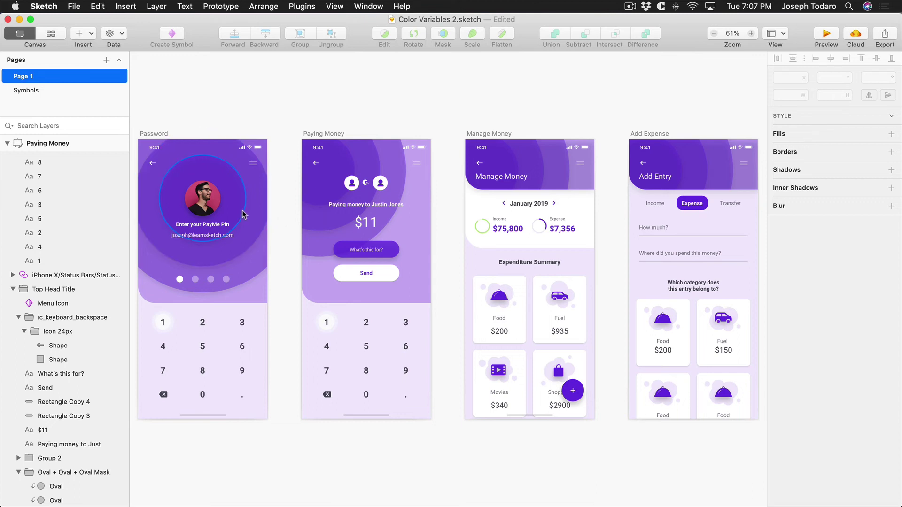
- Toggle between the colour variables overview and the canvas twice, ending on the artboards
click(47, 35)
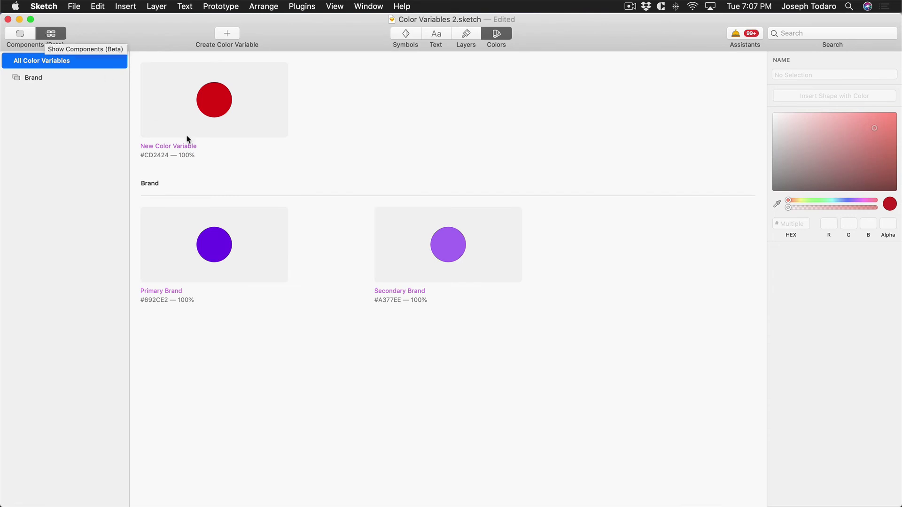
click(20, 34)
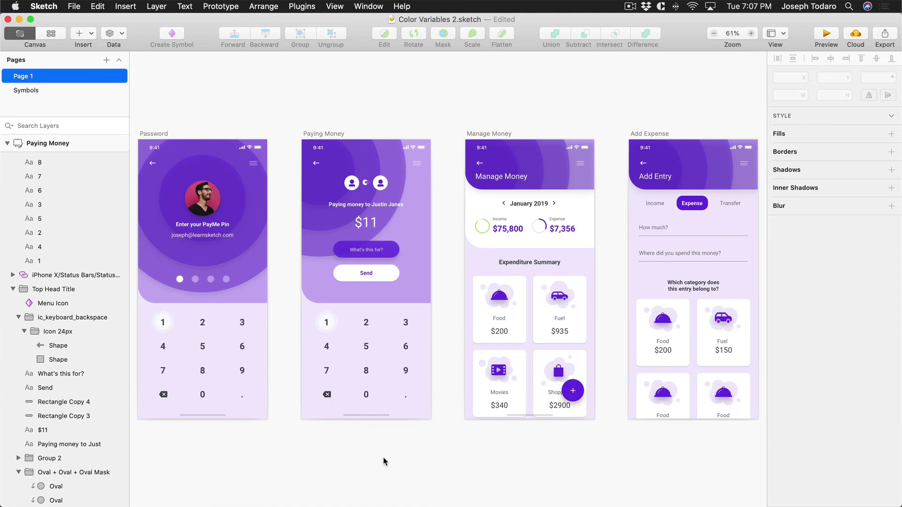
click(51, 42)
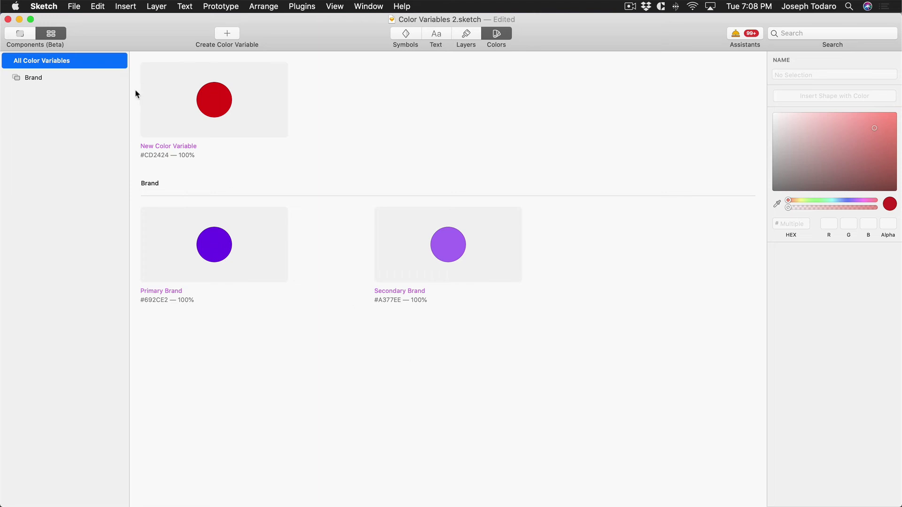
click(16, 38)
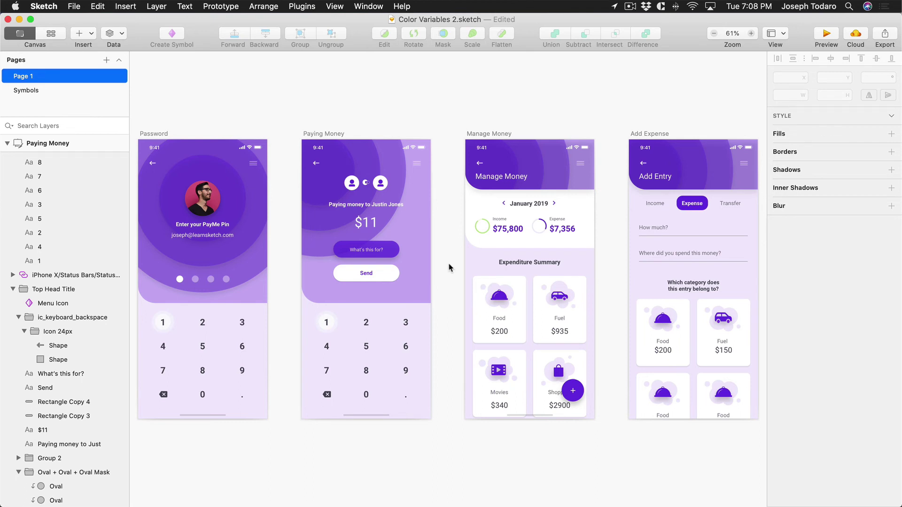
- Show Color Variables in the Insert window and drop Primary Brand onto the Password screen's oval
key(i)
drag(342, 178, 429, 217)
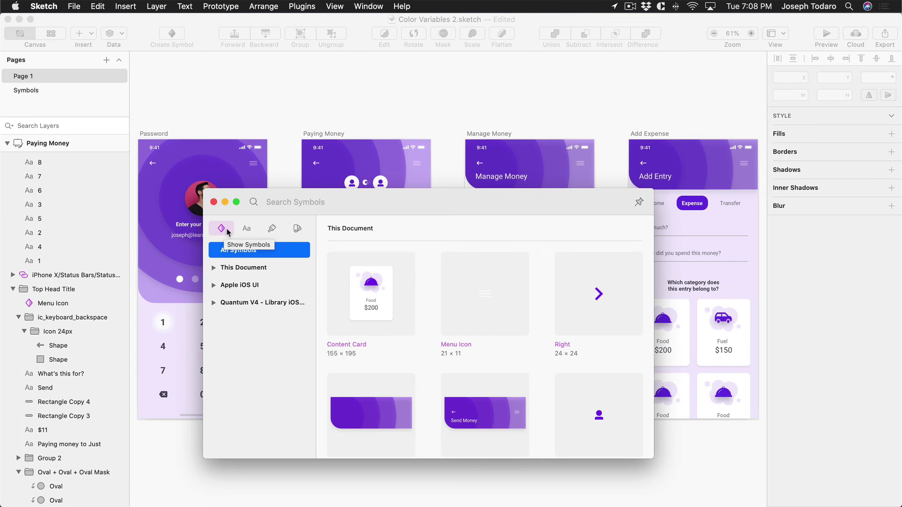
click(246, 229)
click(272, 229)
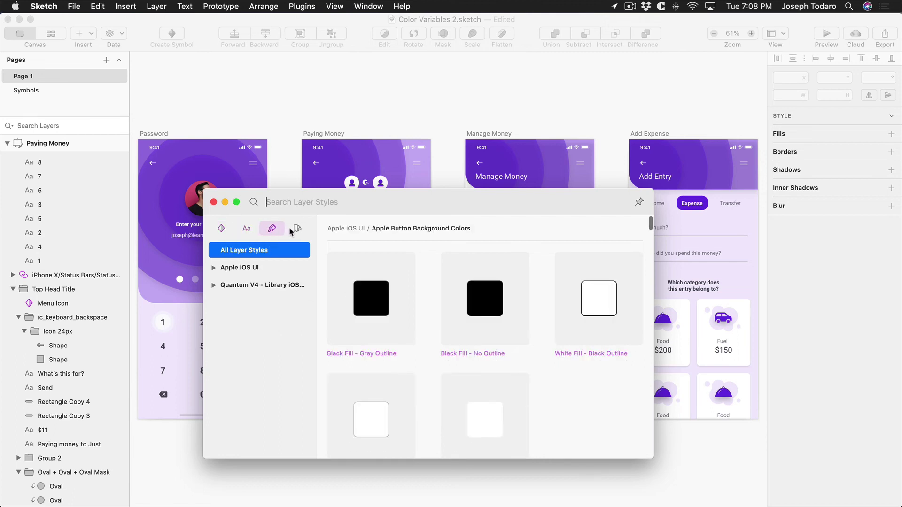
click(296, 229)
drag(415, 211, 480, 207)
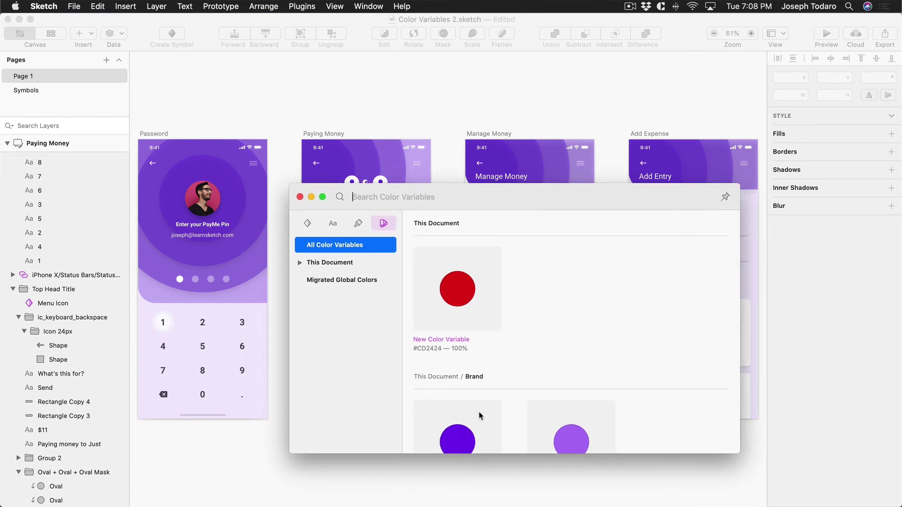
scroll(482, 417, down, 3)
drag(483, 385, 231, 213)
click(235, 199)
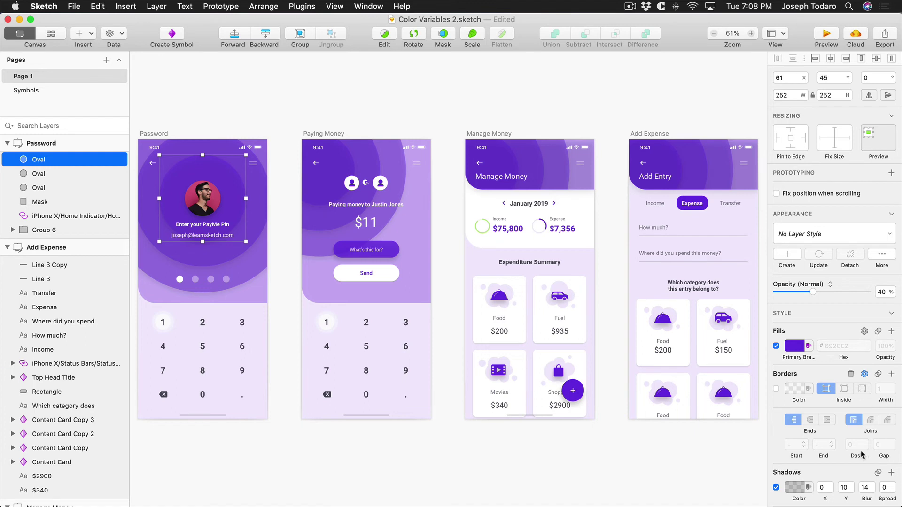
- Apply Primary Brand to the oval's border, then leave the border switched off
scroll(863, 455, down, 3)
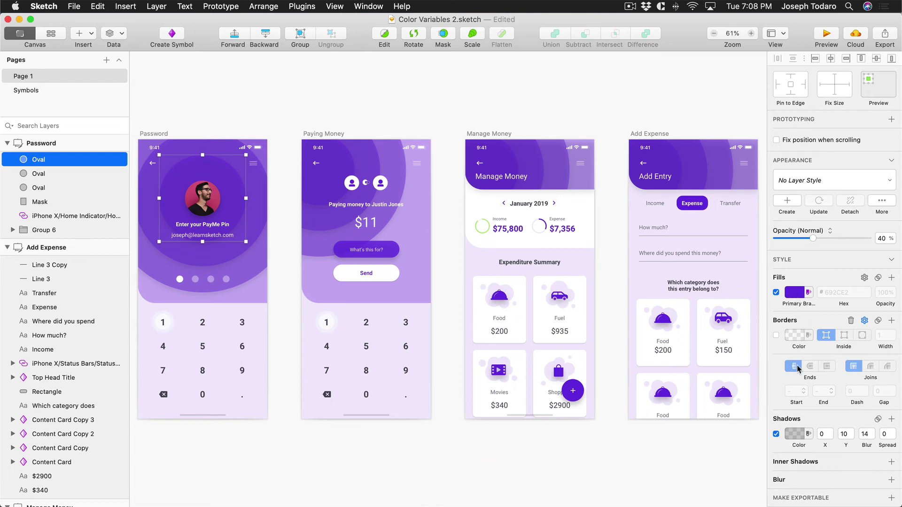
key(super+shift+c)
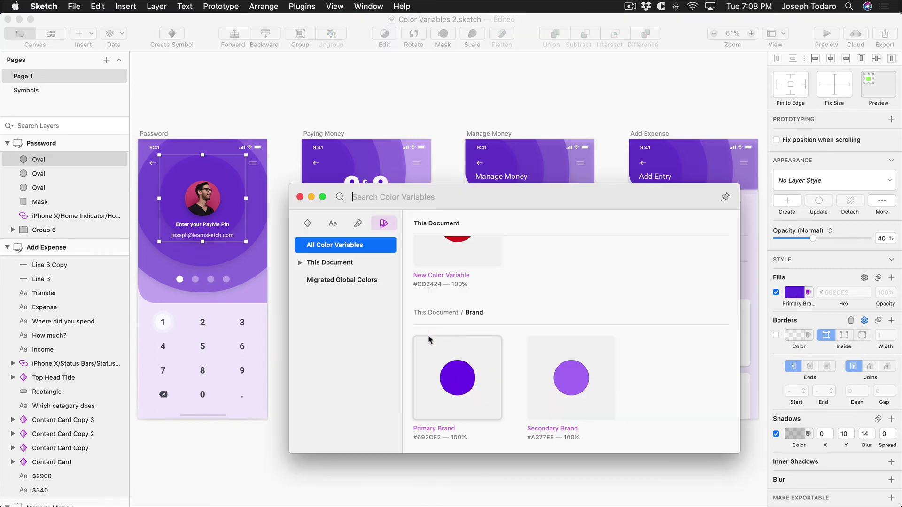
drag(447, 367, 797, 340)
click(776, 336)
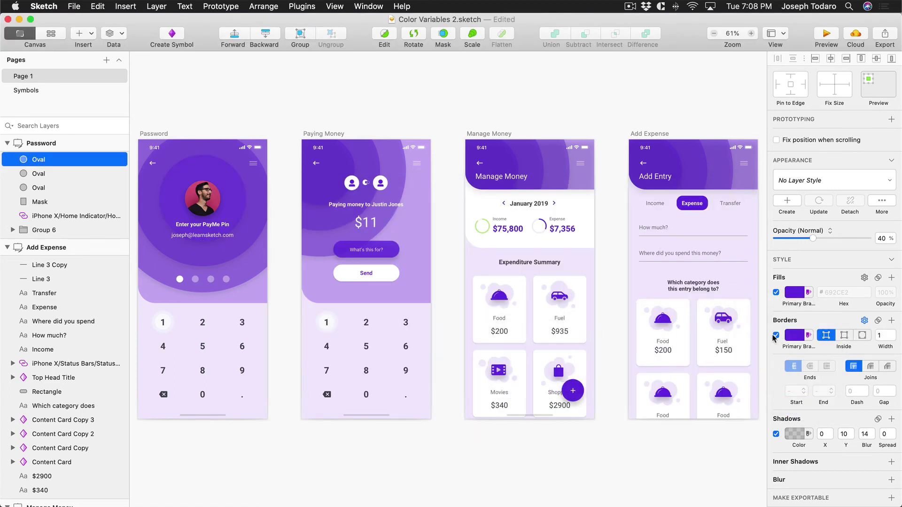
click(775, 335)
click(776, 335)
click(776, 335)
click(776, 336)
click(776, 335)
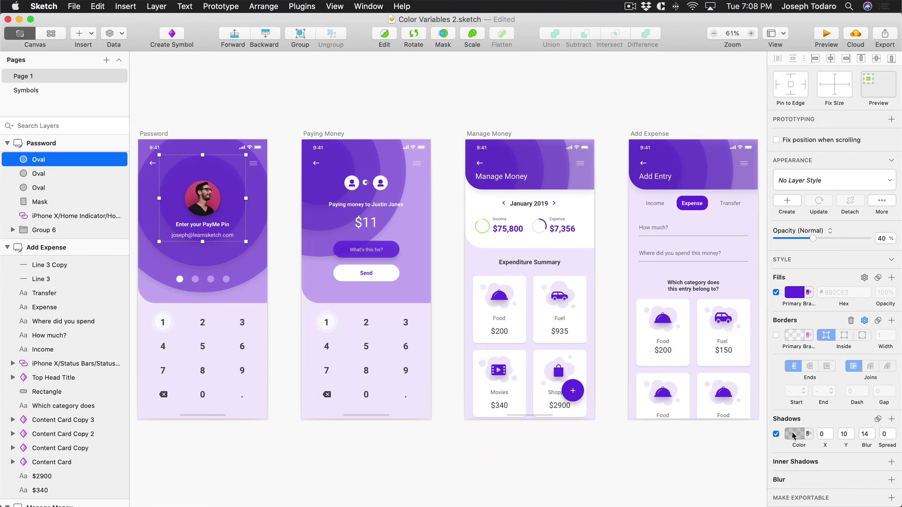
click(446, 365)
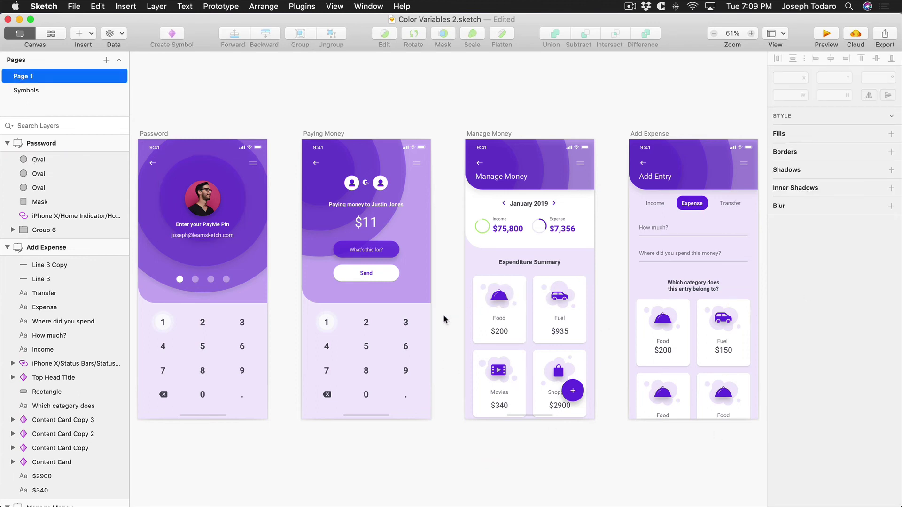
key(super+shift+c)
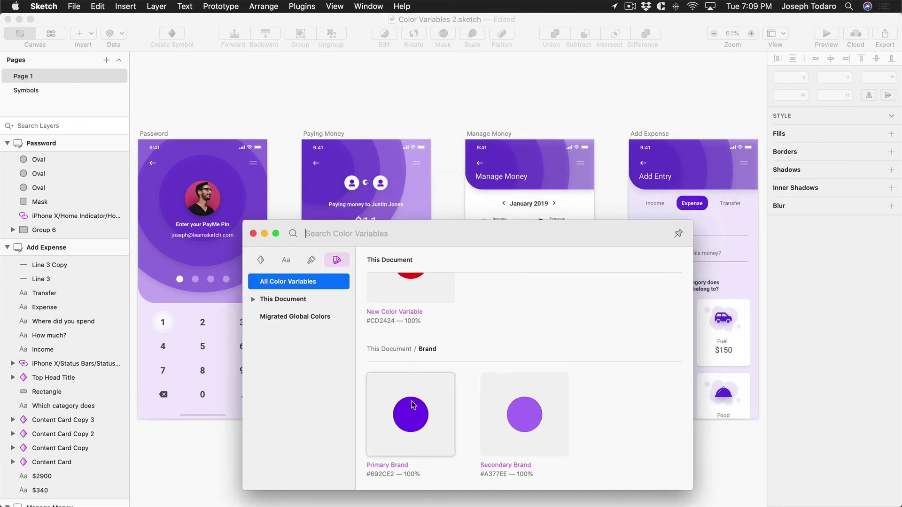
drag(411, 405, 401, 213)
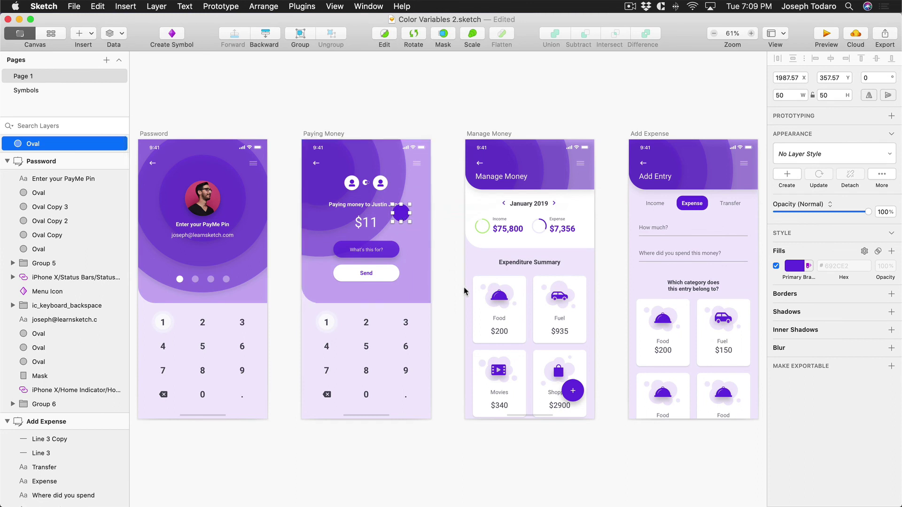
drag(401, 214, 418, 100)
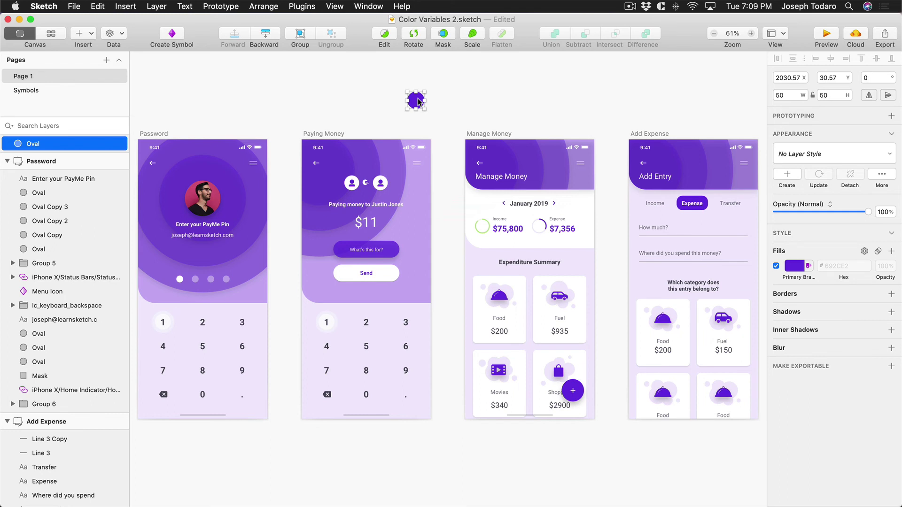
key(BackSpace)
key(c)
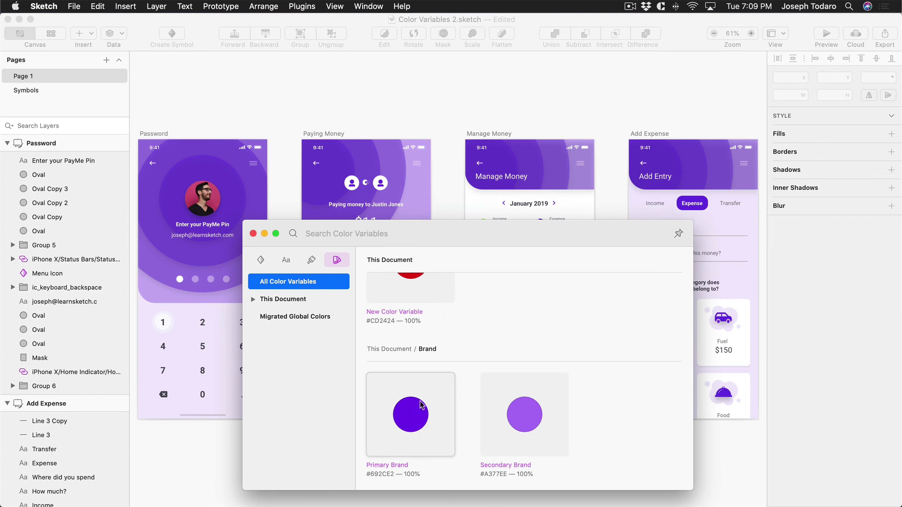
drag(411, 415, 350, 157)
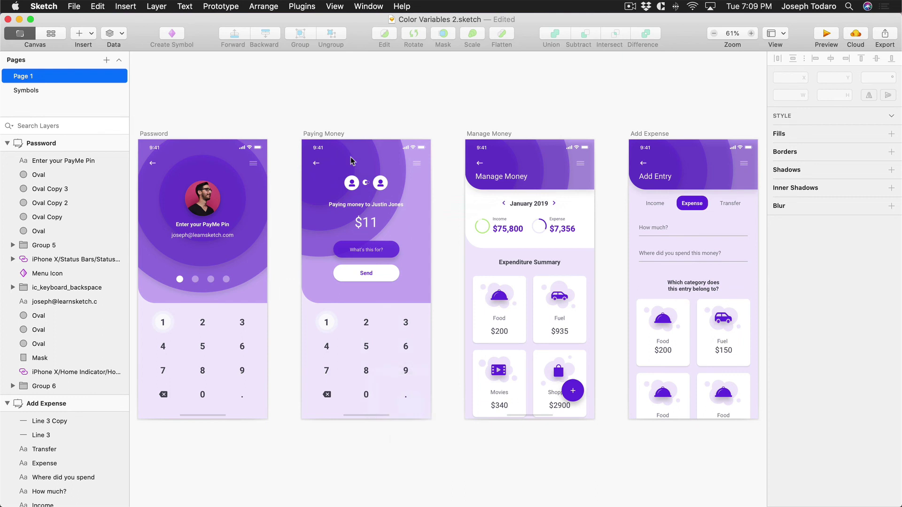
- Try dropping Primary Brand from the color variables onto the oval group on Paying Money
click(350, 157)
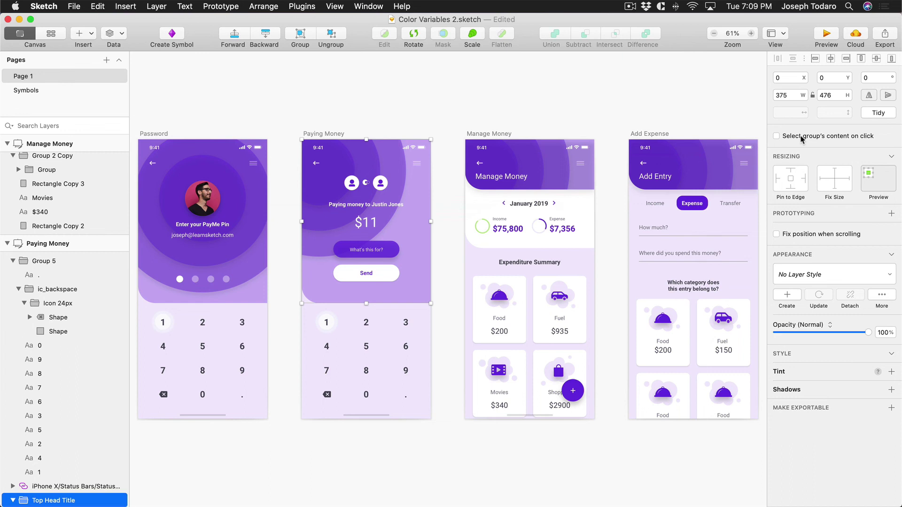
click(447, 182)
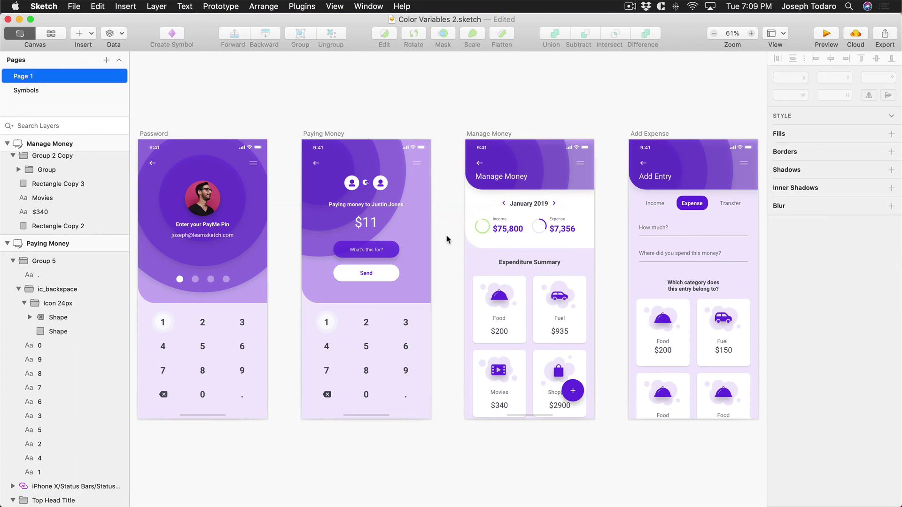
key(c)
drag(407, 383, 330, 177)
click(329, 201)
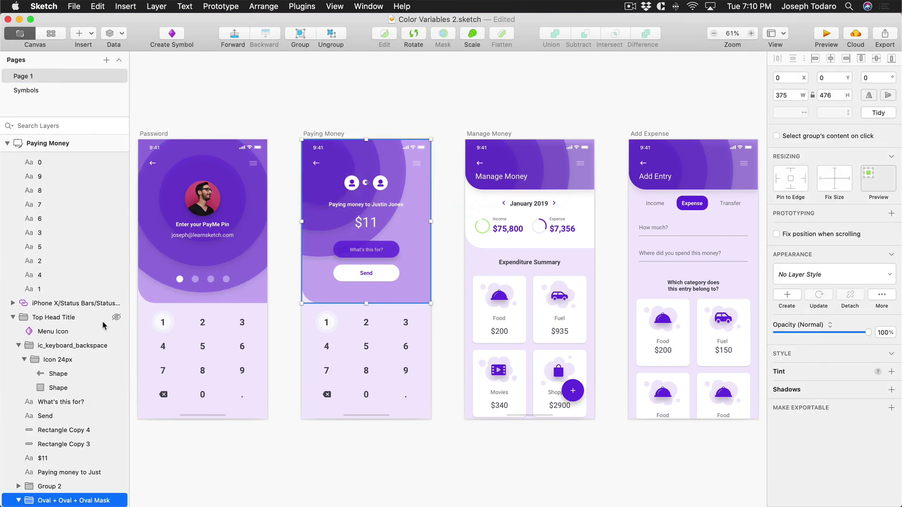
scroll(102, 321, down, 4)
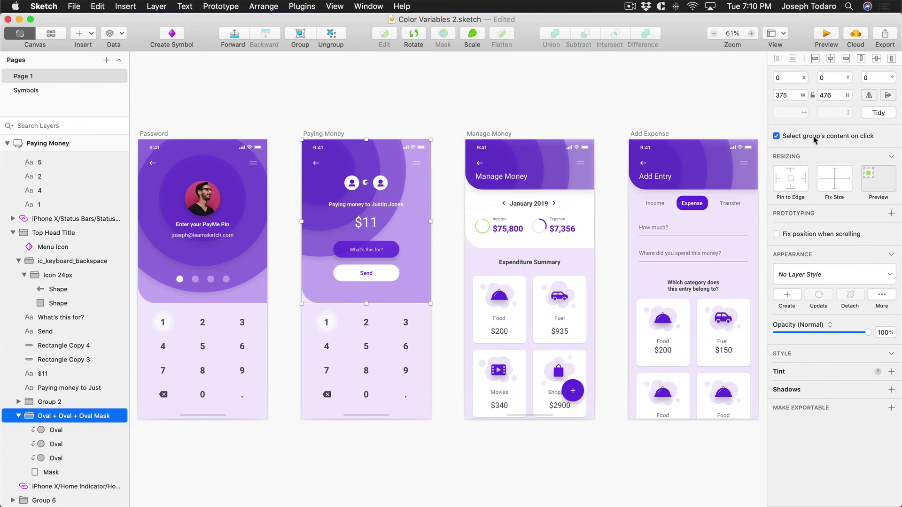
key(Escape)
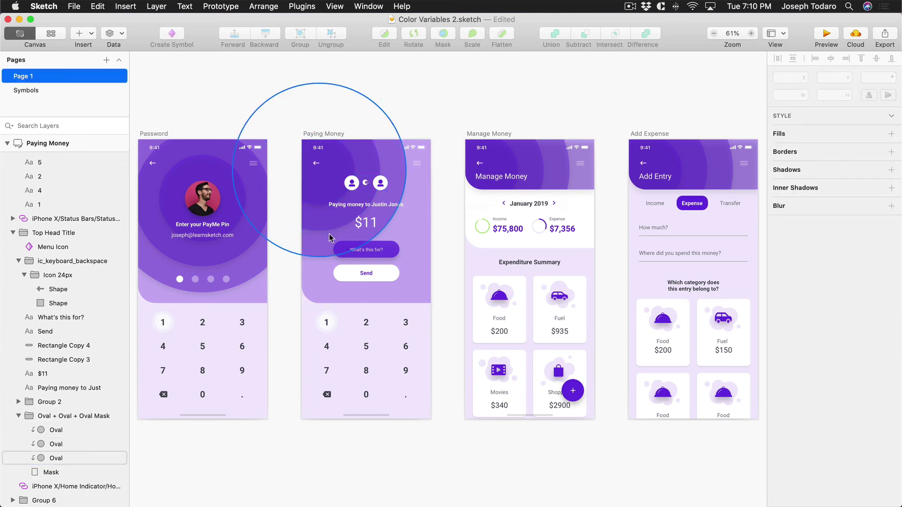
key(super+shift+c)
drag(410, 415, 316, 230)
drag(307, 234, 310, 186)
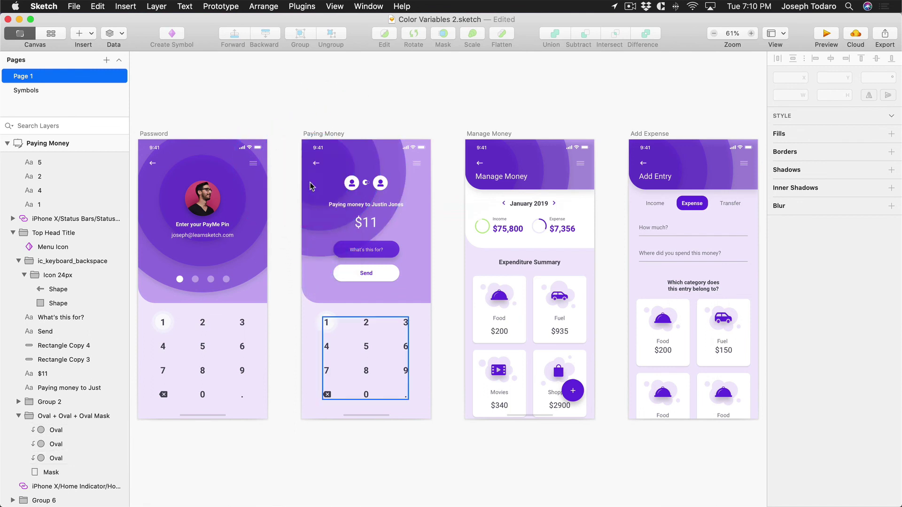